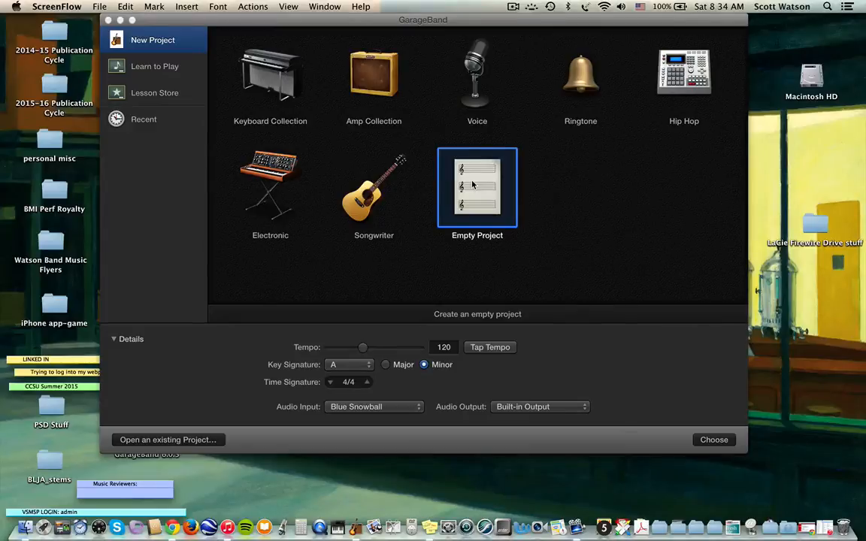
- Start an empty project with a Classic Electric Piano software instrument track
double_click(470, 191)
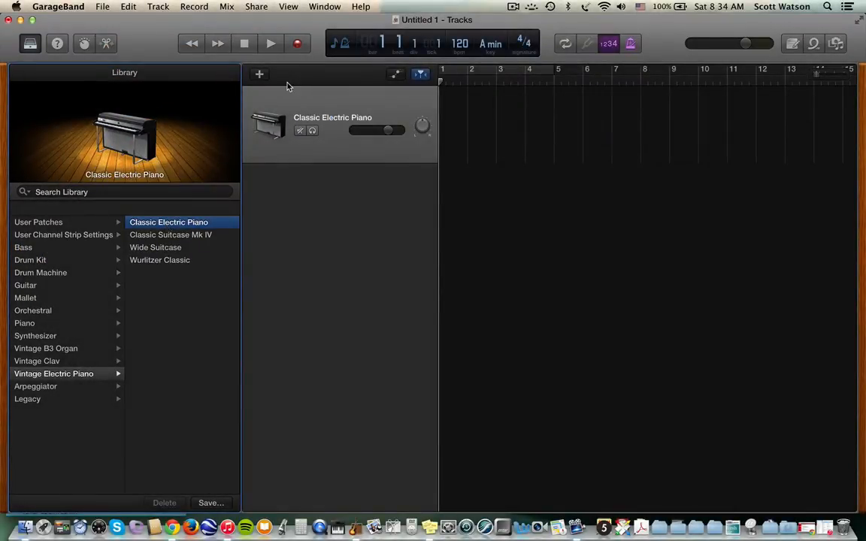
- Record a piano part on the Classic Electric Piano track filling bars 1 to 5
click(298, 45)
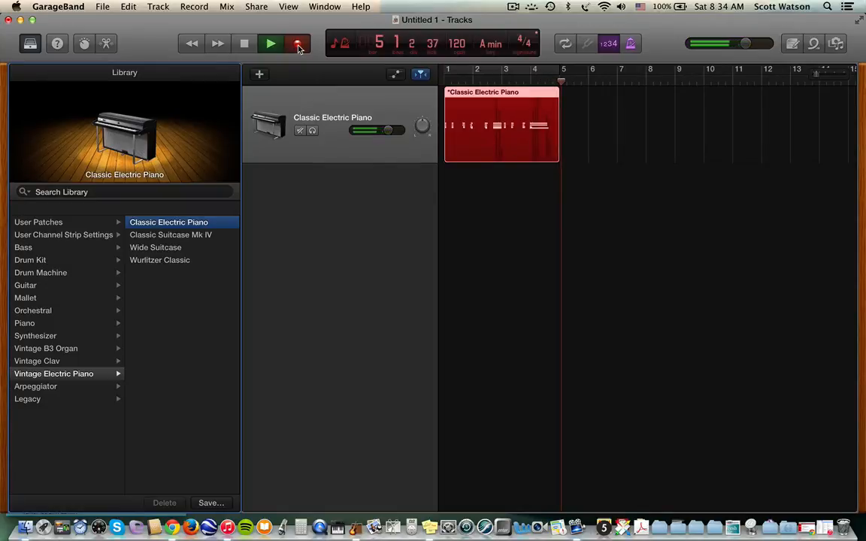
key(space)
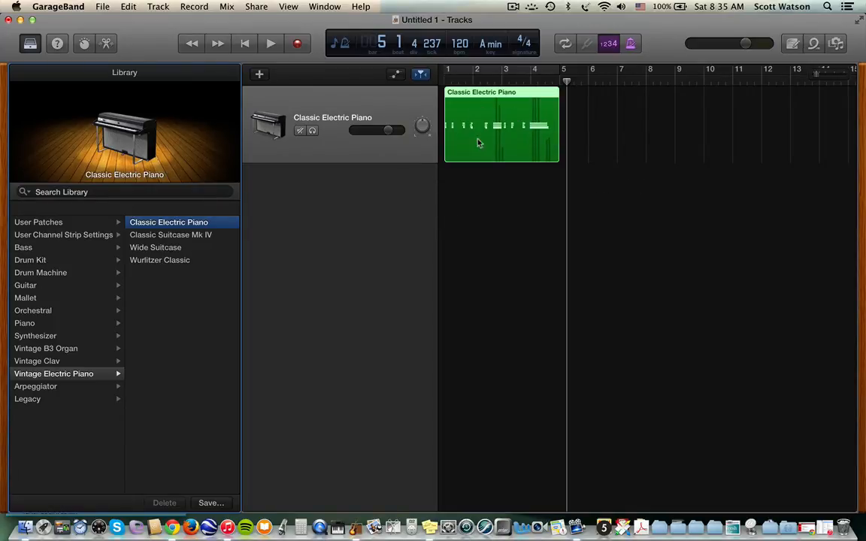
- Open the piano region's notes in an enlarged Piano Roll editor
mouse_move(498, 114)
mouse_down()
mouse_move(606, 111)
mouse_move(487, 113)
mouse_up()
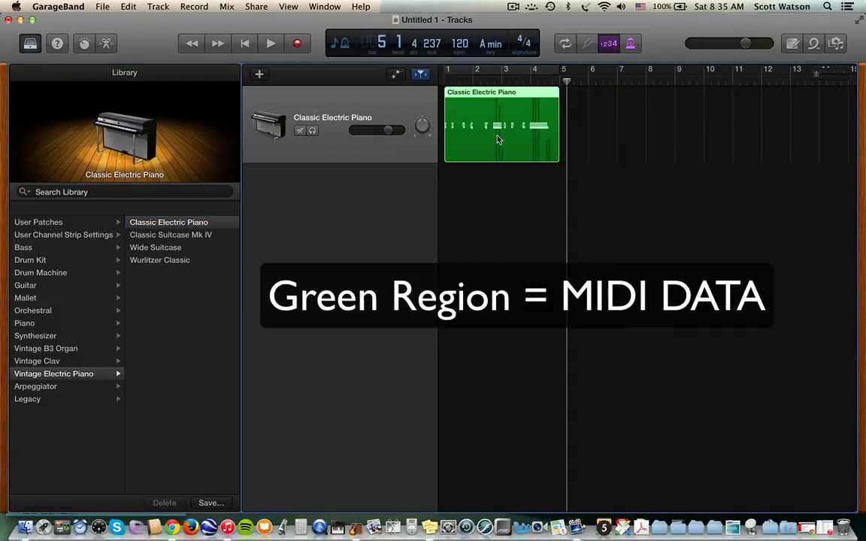
double_click(497, 141)
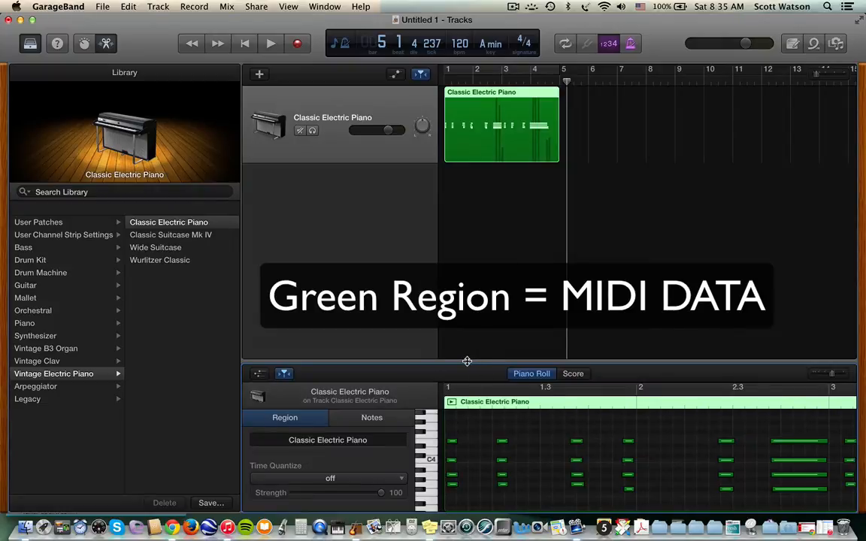
drag(465, 256, 467, 252)
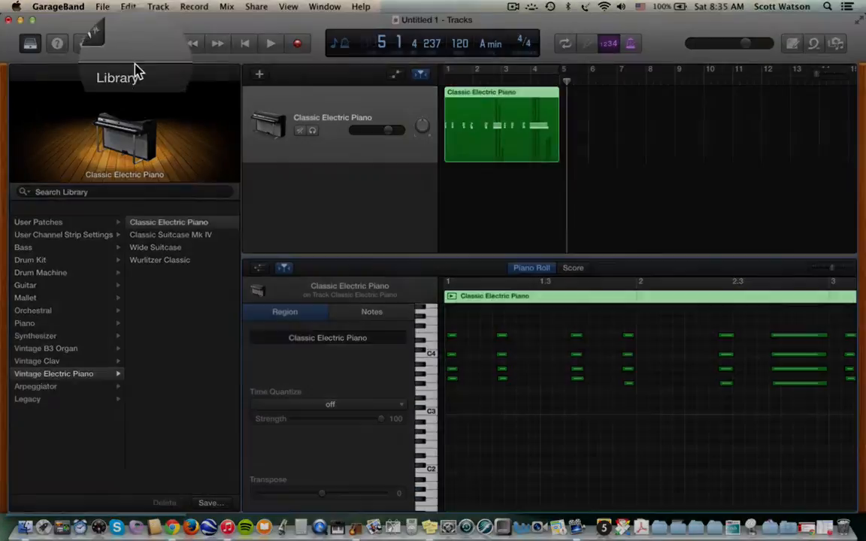
click(106, 42)
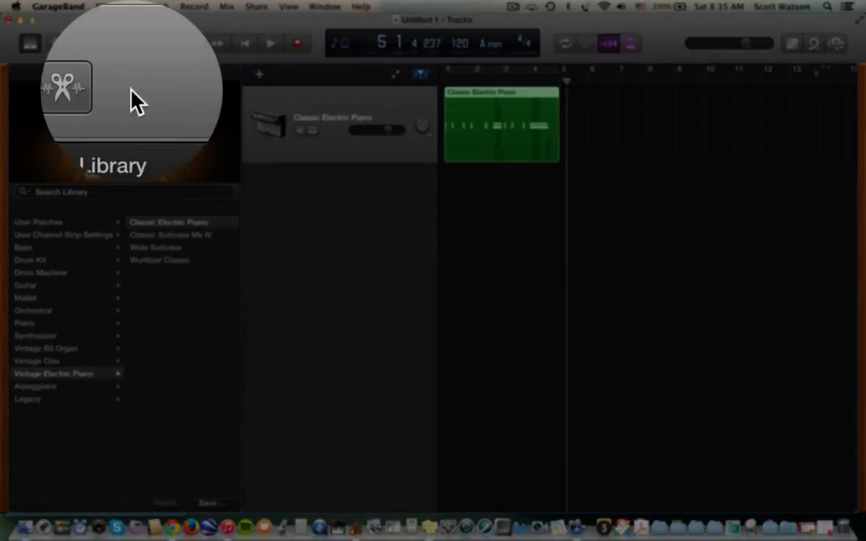
click(106, 43)
click(106, 42)
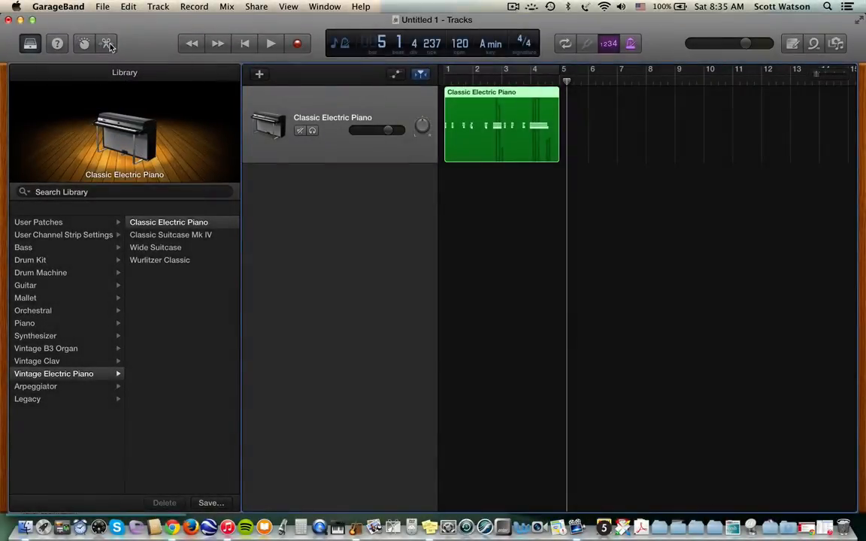
click(106, 43)
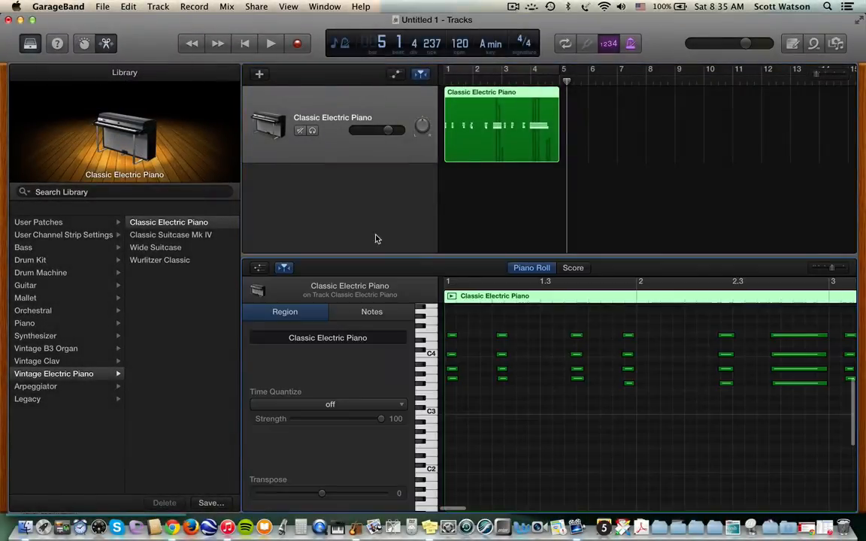
- Lengthen one piano note and lower its velocity to 42
click(502, 337)
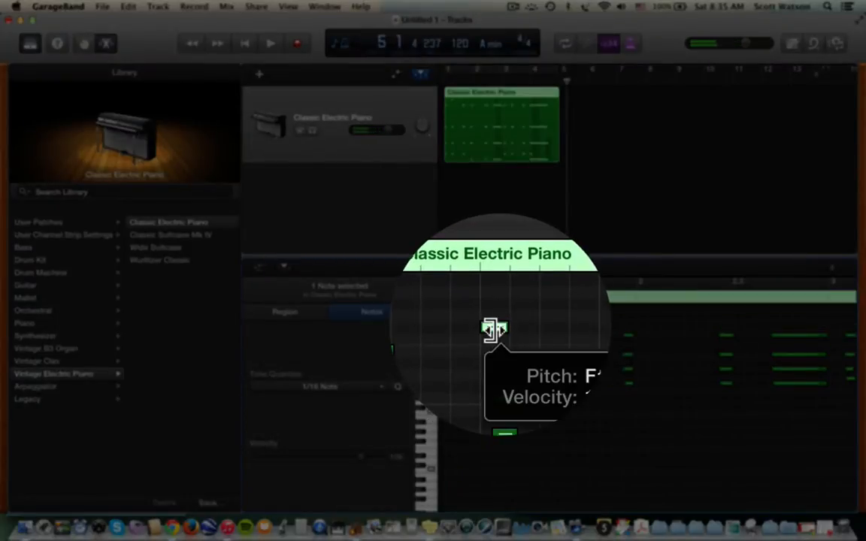
key(super+z)
drag(506, 336, 553, 336)
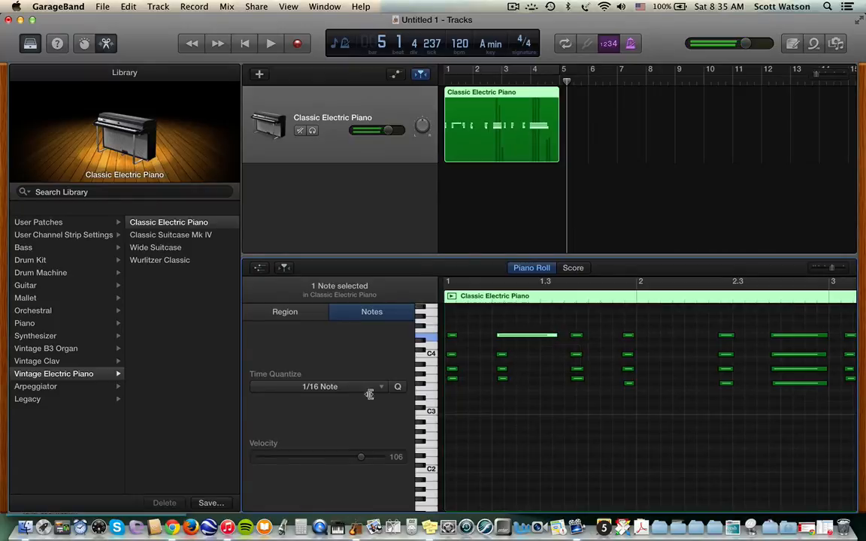
drag(359, 459, 298, 460)
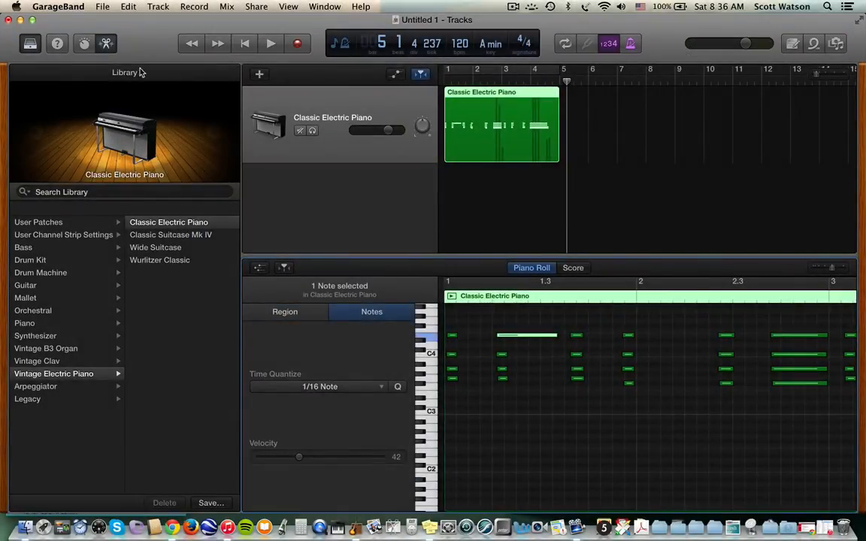
click(106, 43)
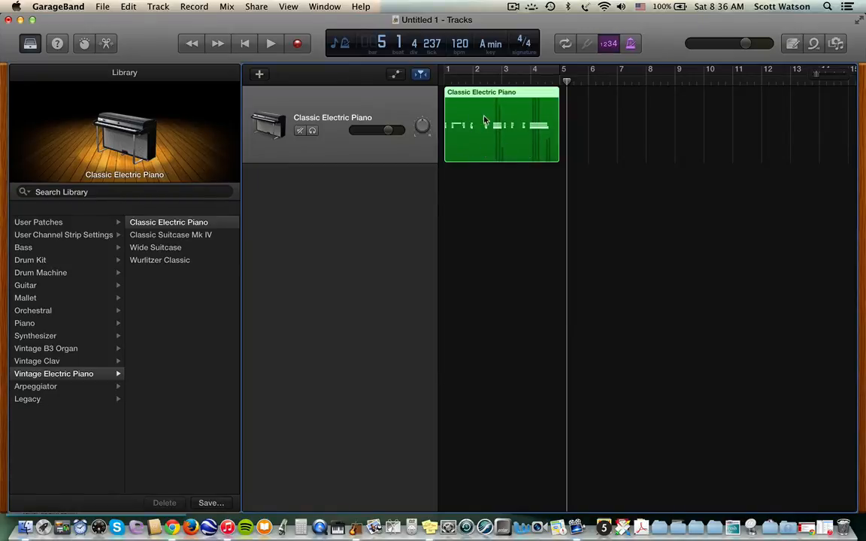
- Keep the piano region starting at bar 1 and show the audio Media Browser
drag(485, 121, 458, 108)
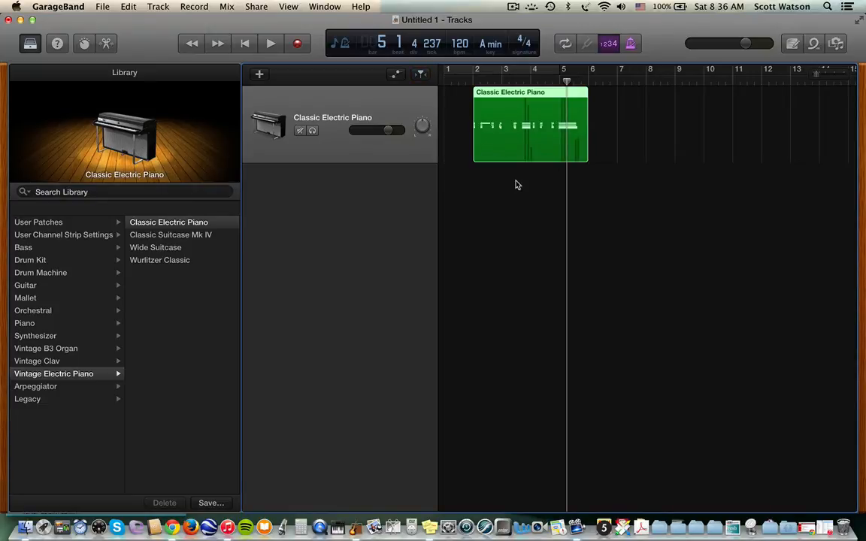
key(super+z)
key(super+z)
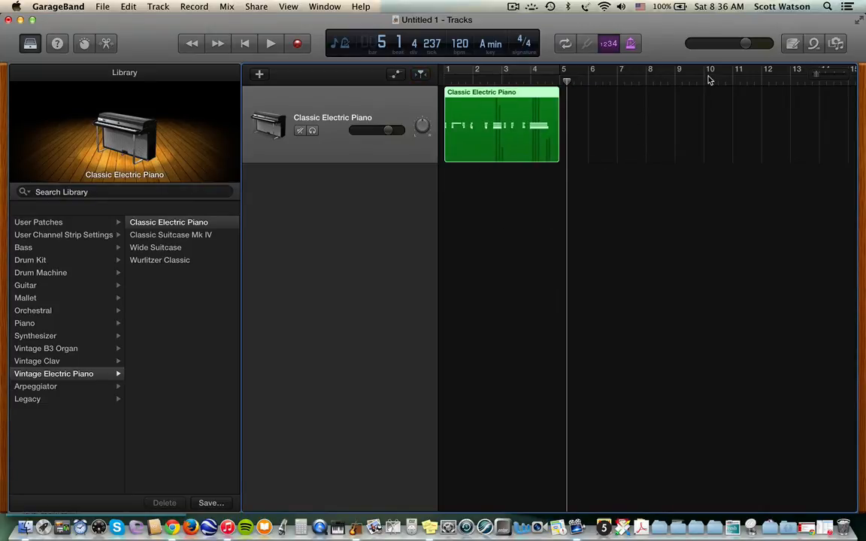
click(836, 44)
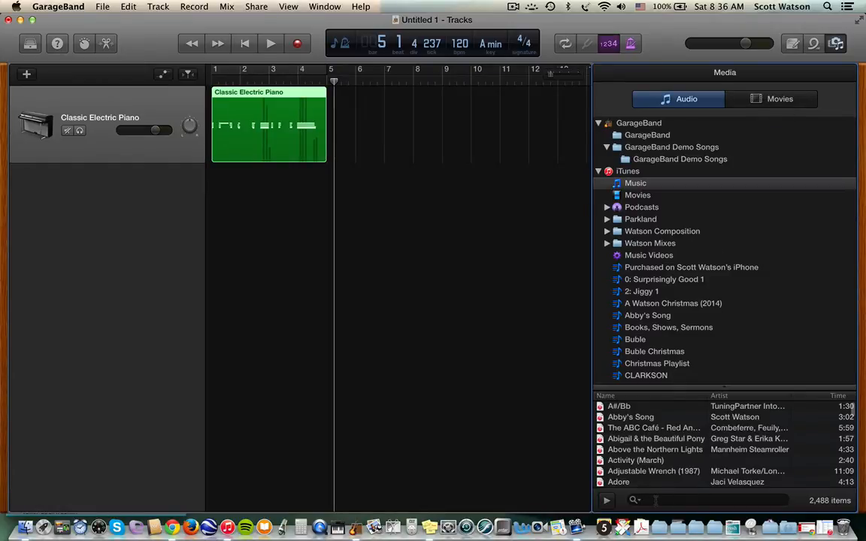
- Search for 'oye como' and add Santana's Oye Como Va as a new track at bar 1
click(656, 500)
text(oye )
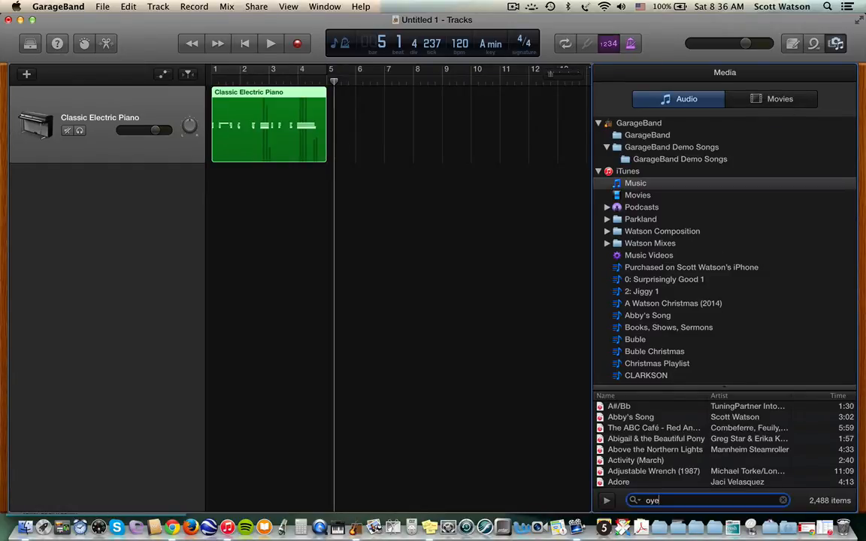
text(como va)
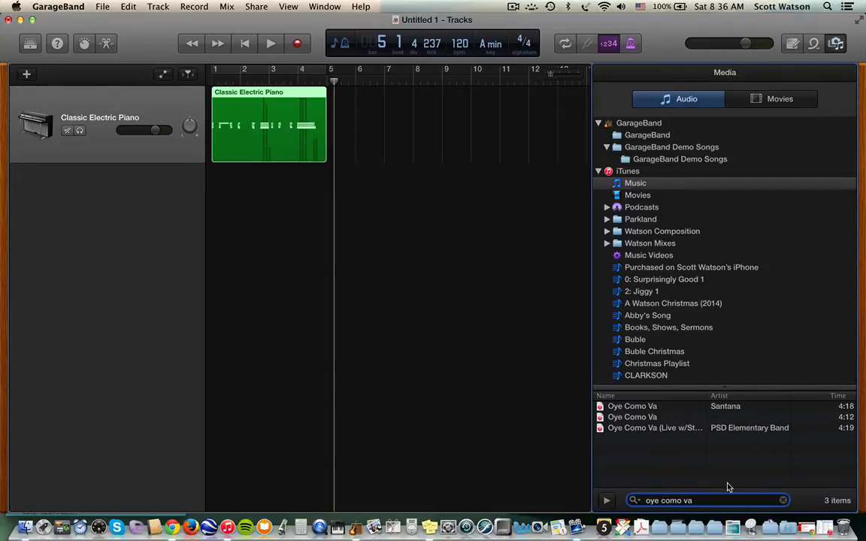
click(661, 408)
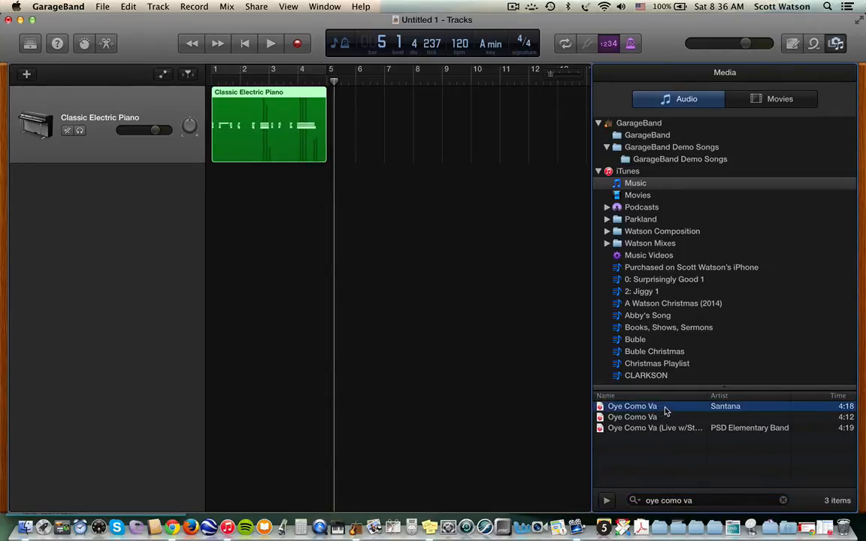
drag(666, 411, 234, 269)
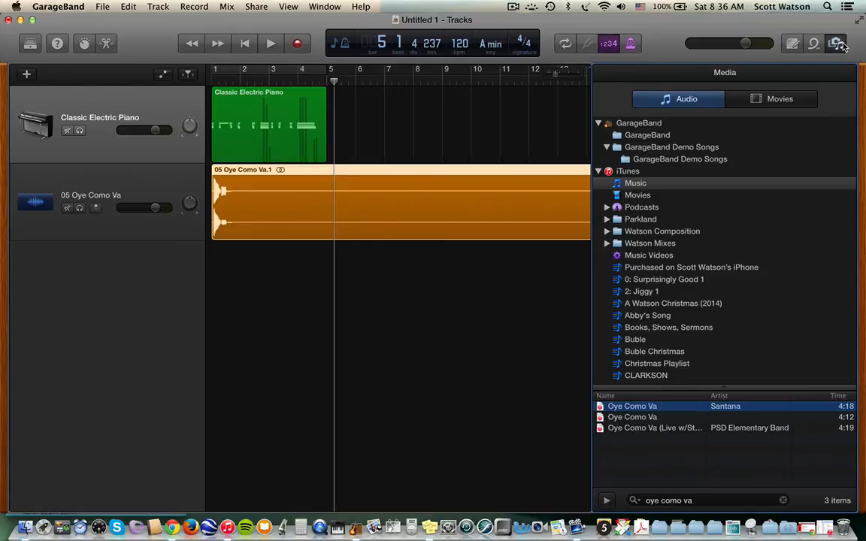
key(f)
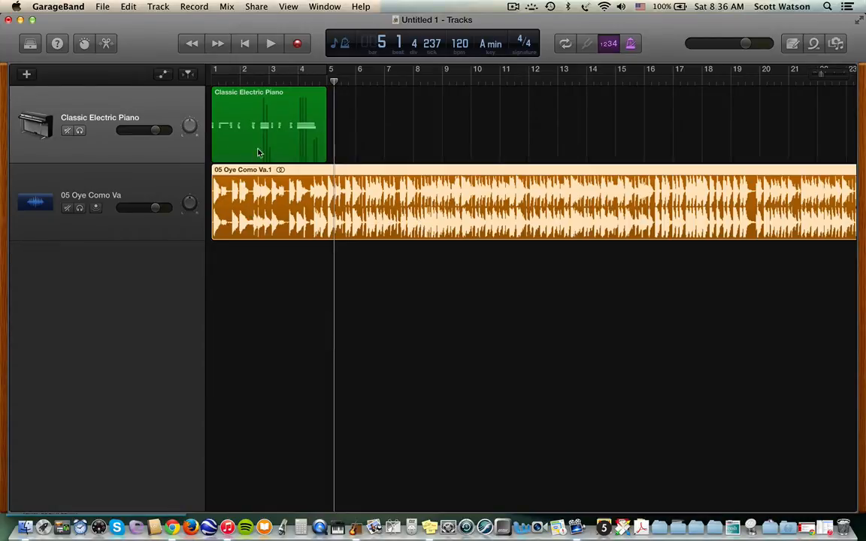
- Mute the piano track and lower the Oye Como Va track to -7.0 dB during playback
click(66, 131)
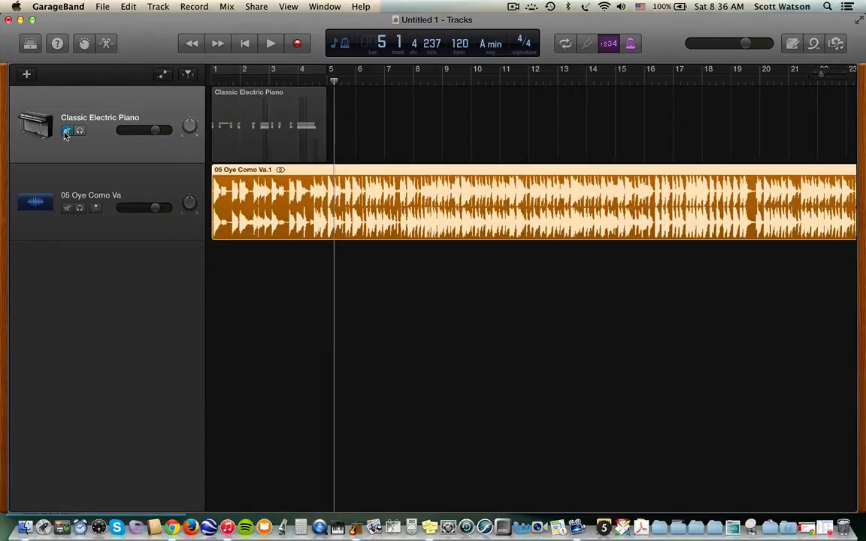
key(Return)
key(space)
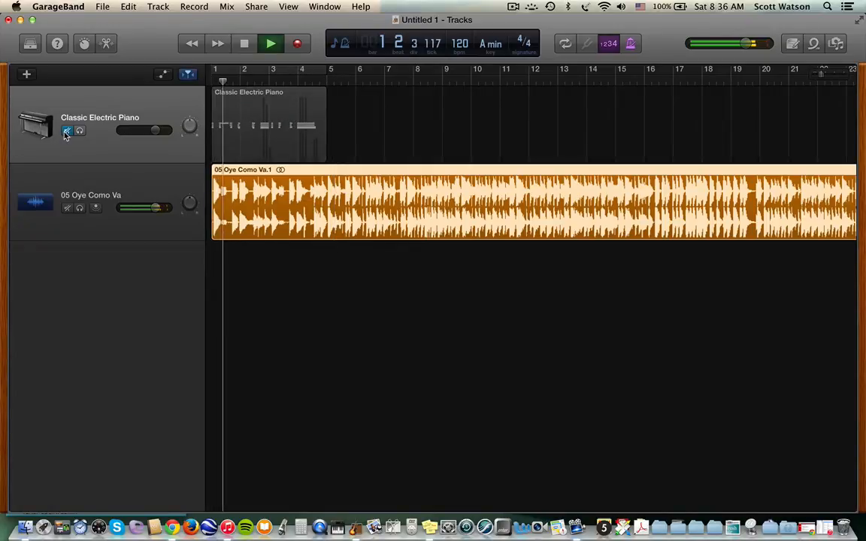
drag(157, 208, 142, 208)
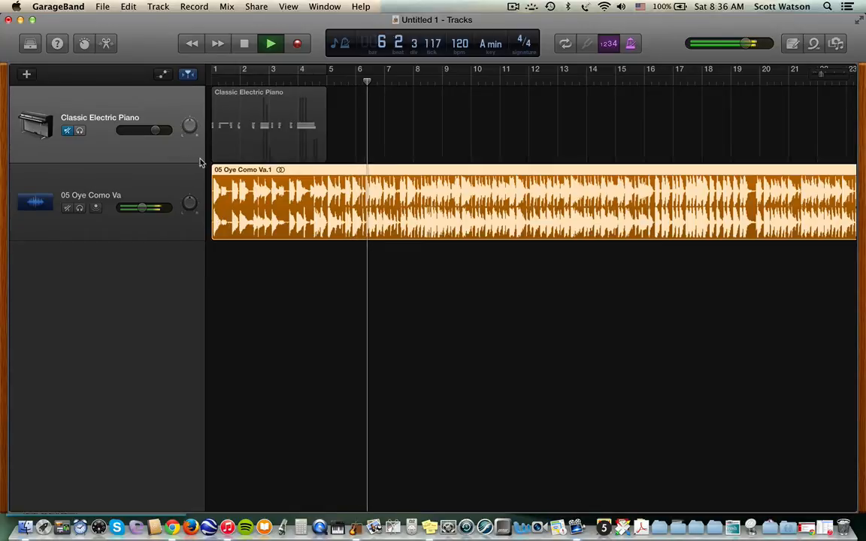
key(space)
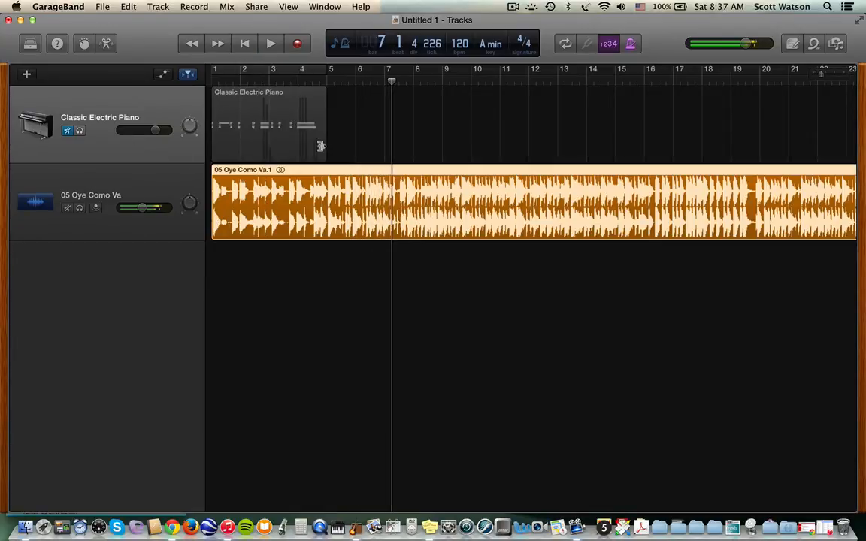
- Choose the microphone audio option for a new track
click(110, 154)
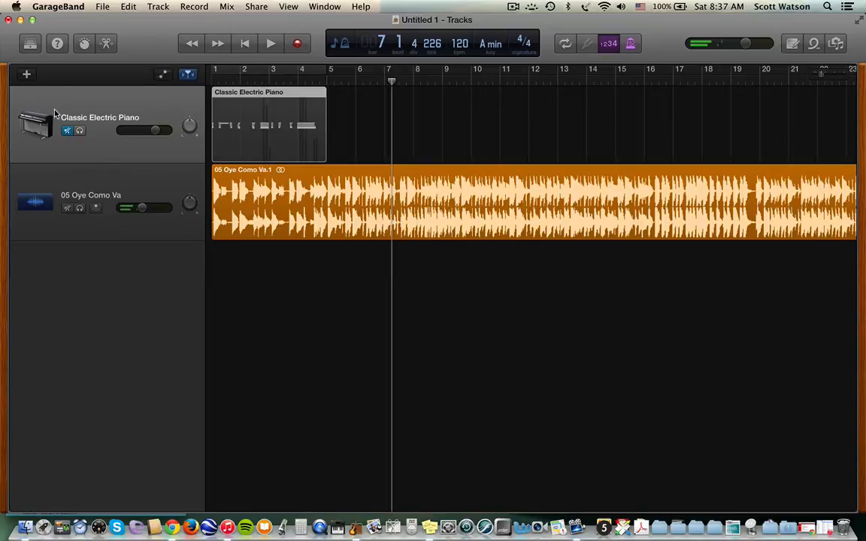
click(26, 76)
click(376, 124)
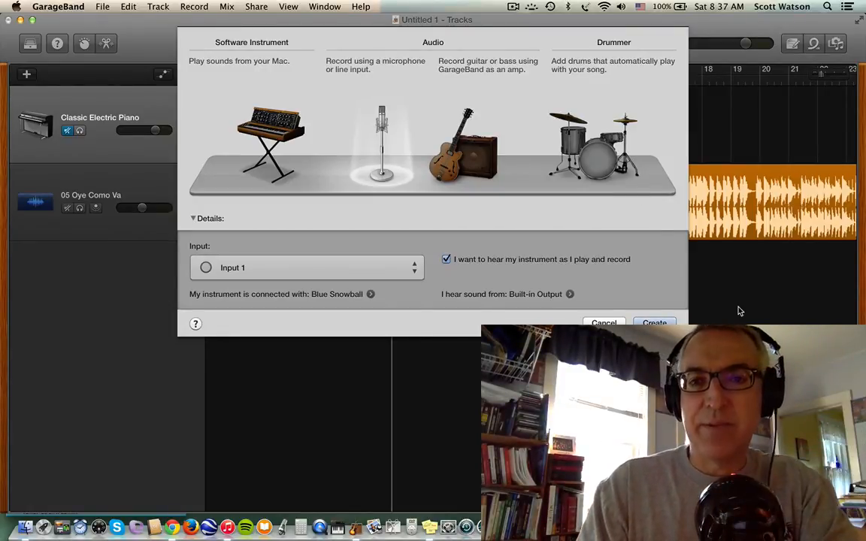
- Create the Audio 2 microphone track and move it lower in the track list
click(654, 322)
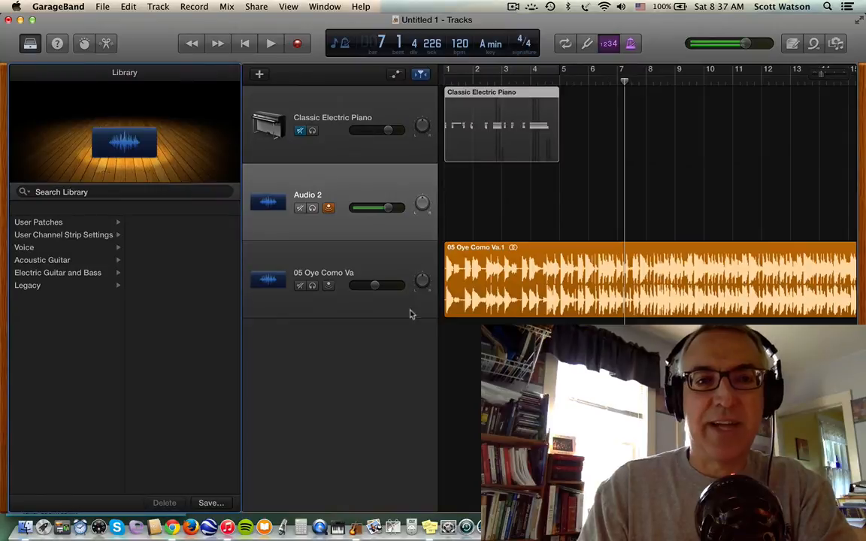
click(369, 255)
click(358, 191)
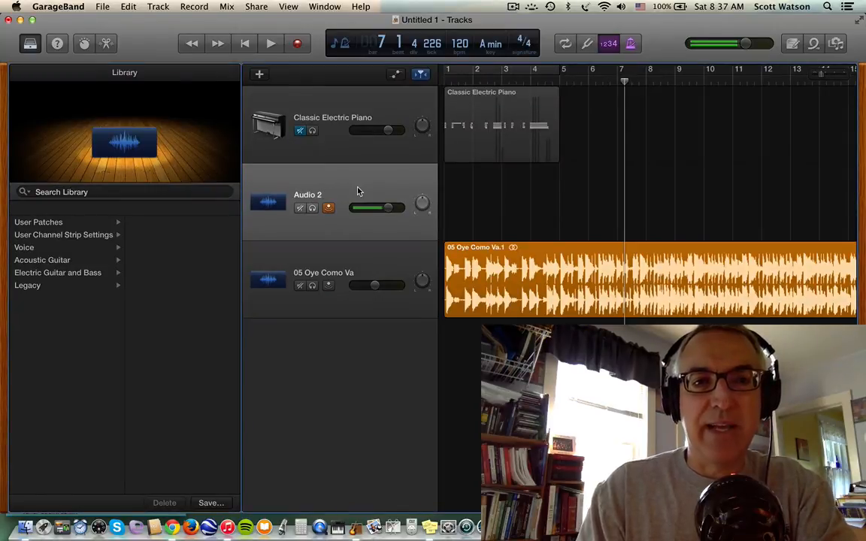
double_click(357, 191)
drag(293, 194, 316, 277)
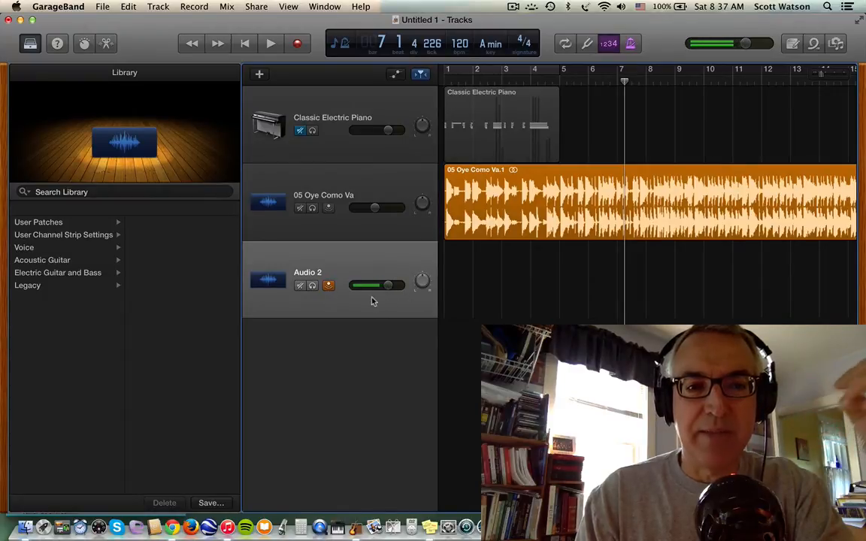
- Turn down Audio 2's microphone record level in Smart Controls
click(84, 43)
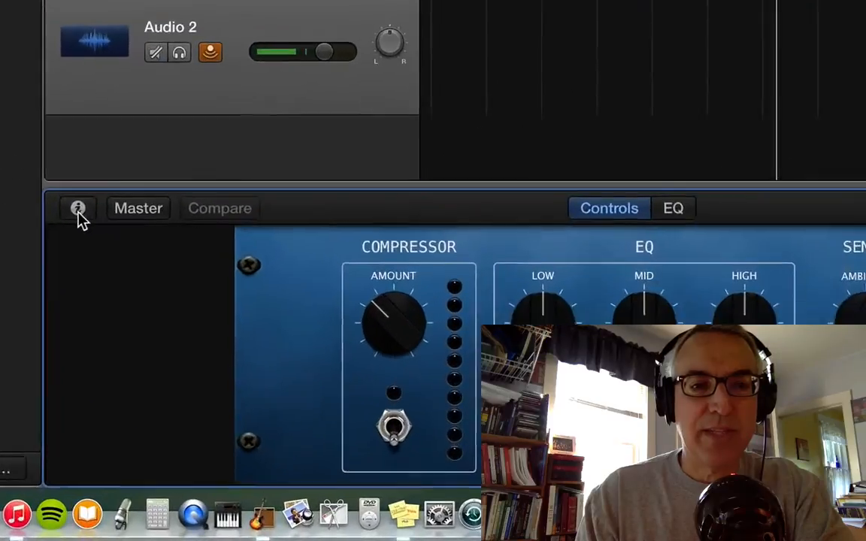
click(260, 364)
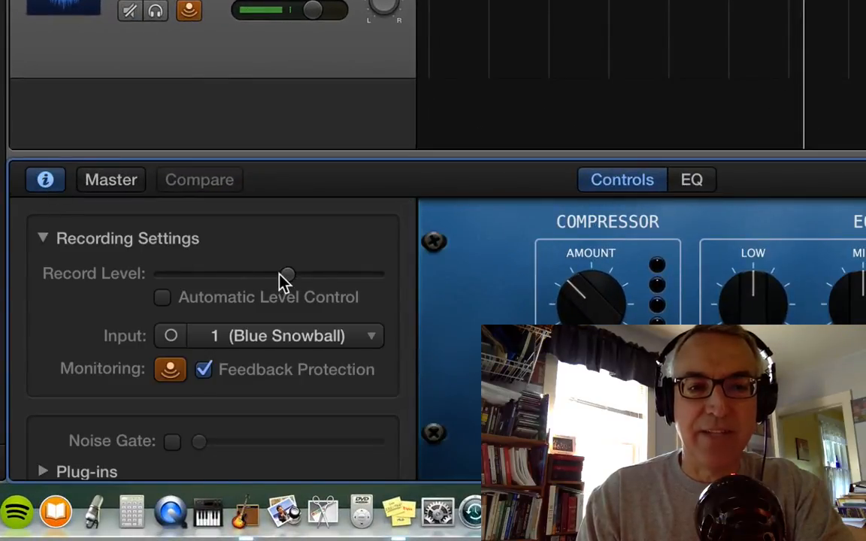
drag(279, 274, 236, 274)
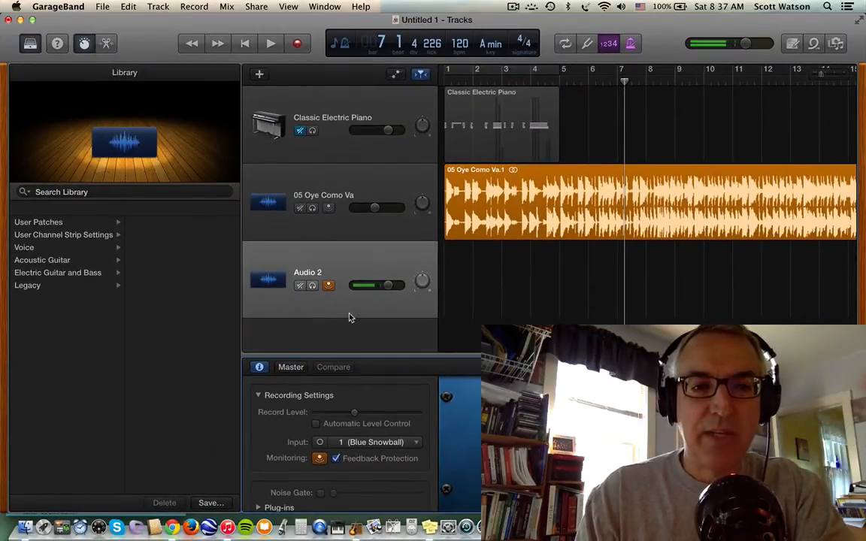
click(84, 43)
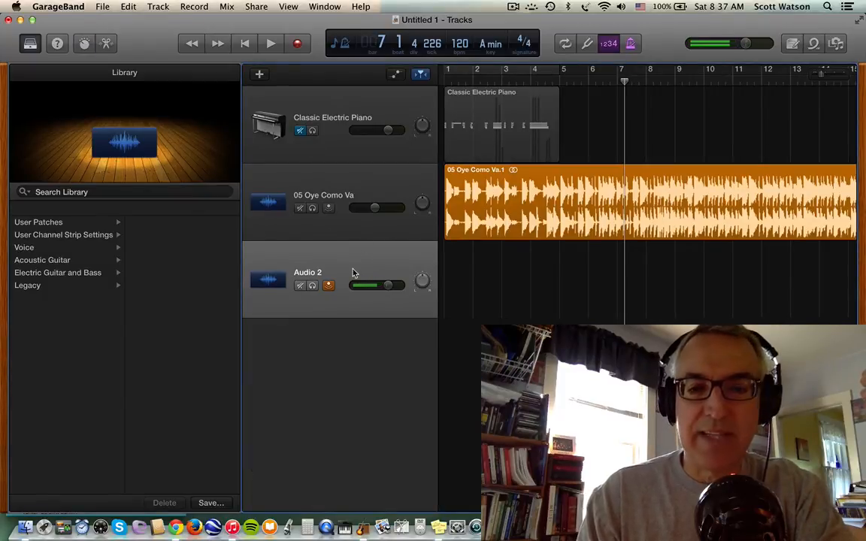
- Quiet the Oye Como Va track and record a microphone take onto Audio 2
key(Return)
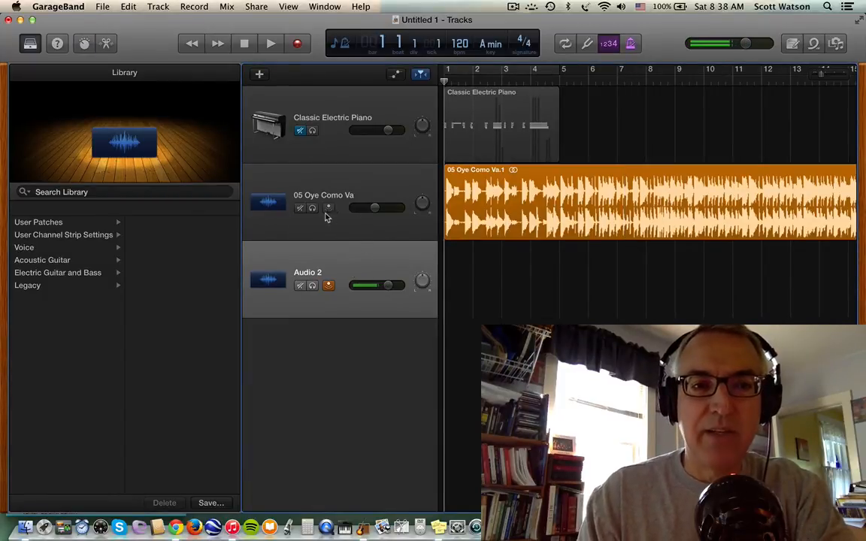
drag(378, 211, 367, 211)
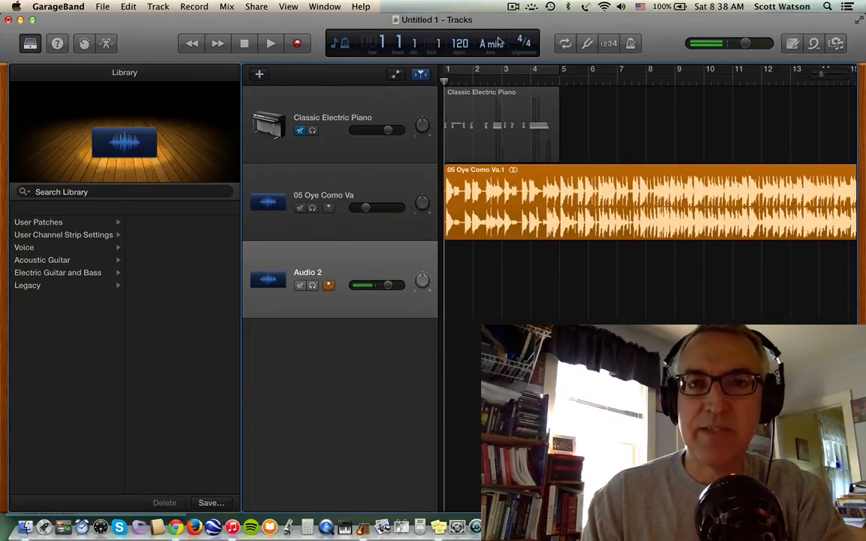
click(299, 45)
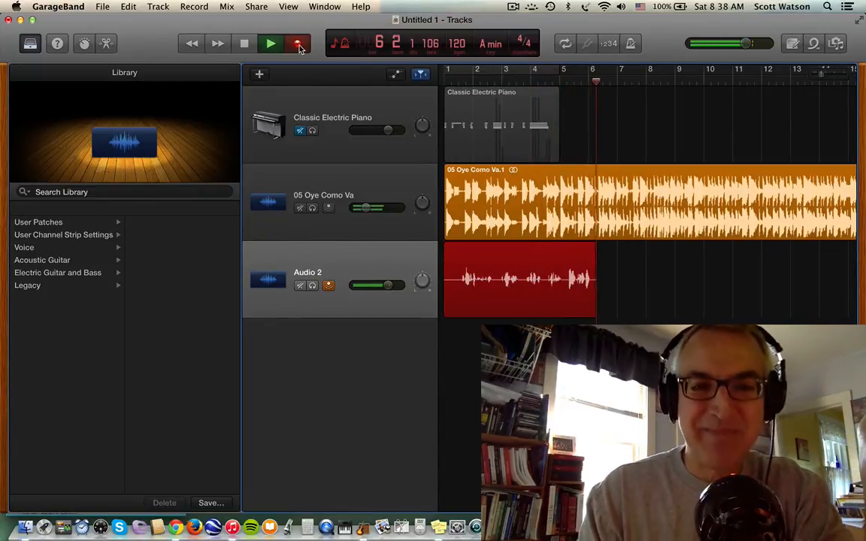
key(space)
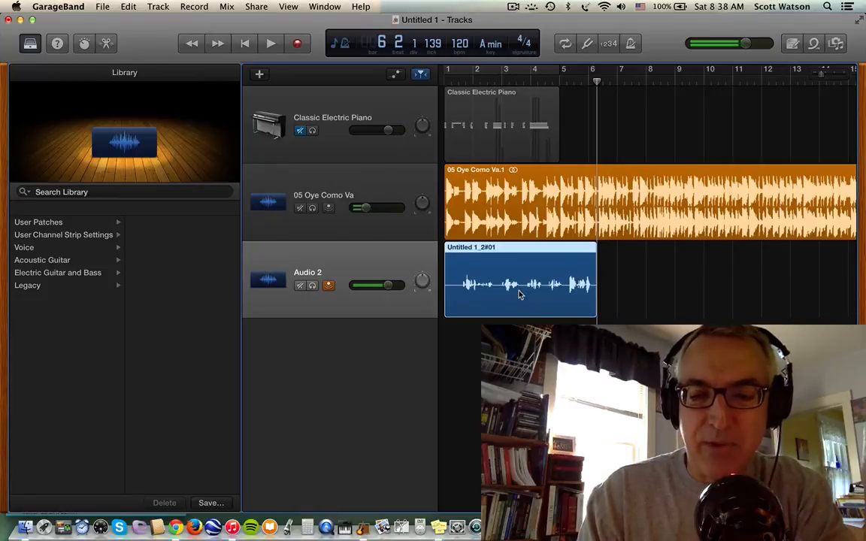
- Play back the song and select the piano, Oye Como Va and Untitled 1_2#01 regions
key(Return)
key(space)
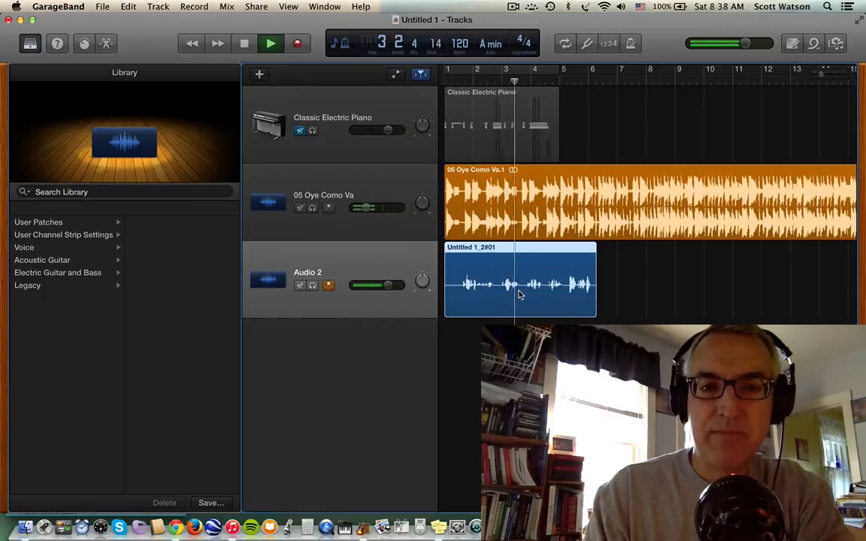
key(space)
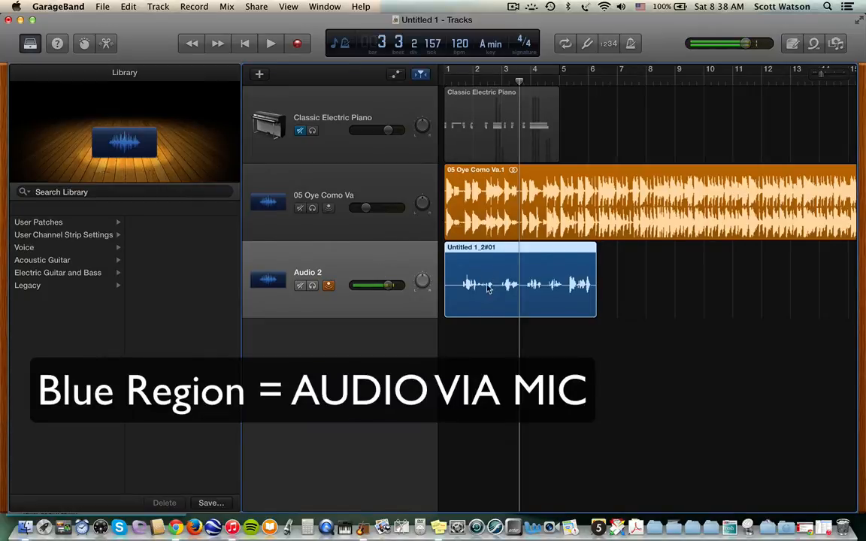
click(300, 134)
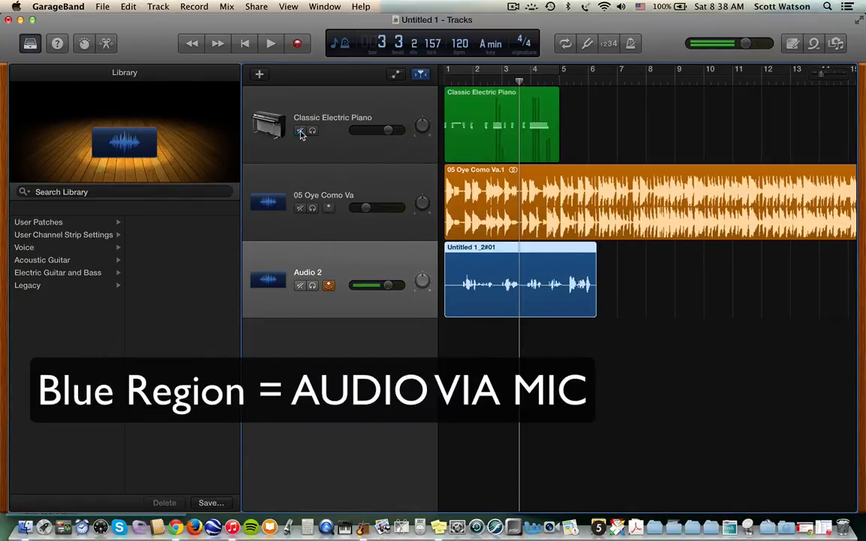
click(489, 115)
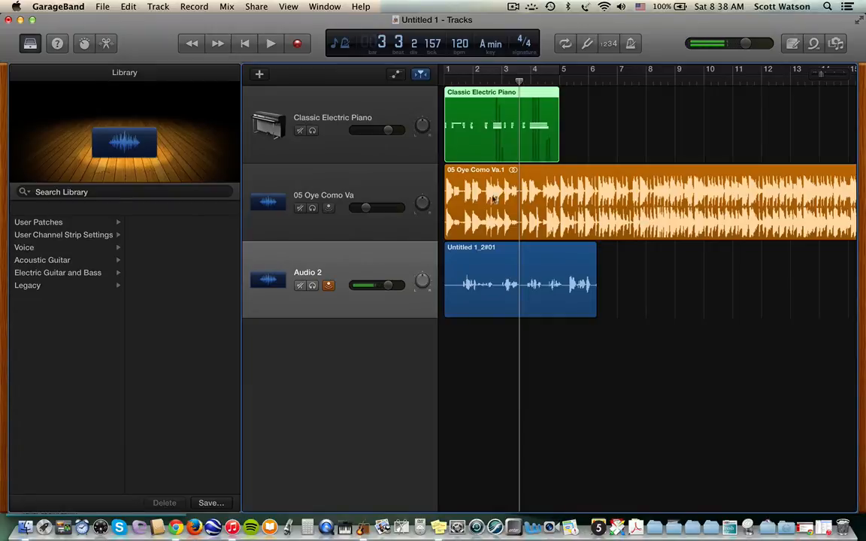
click(494, 225)
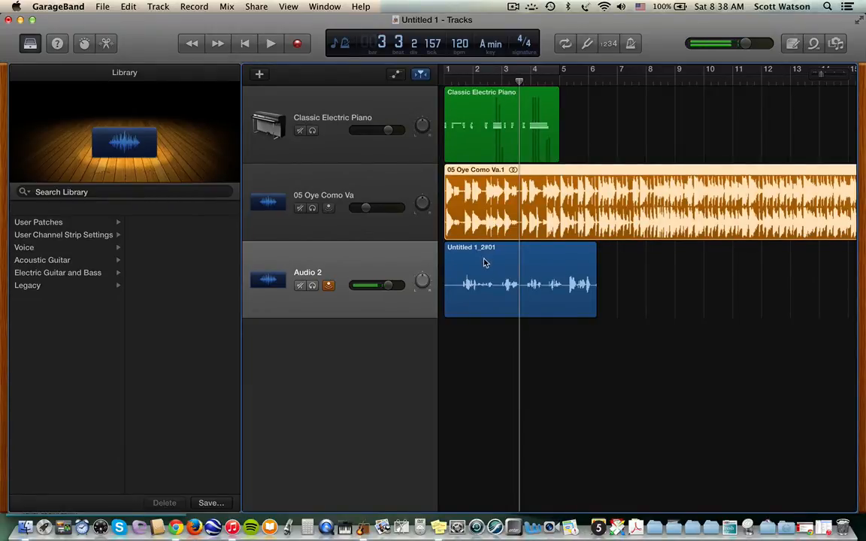
click(485, 262)
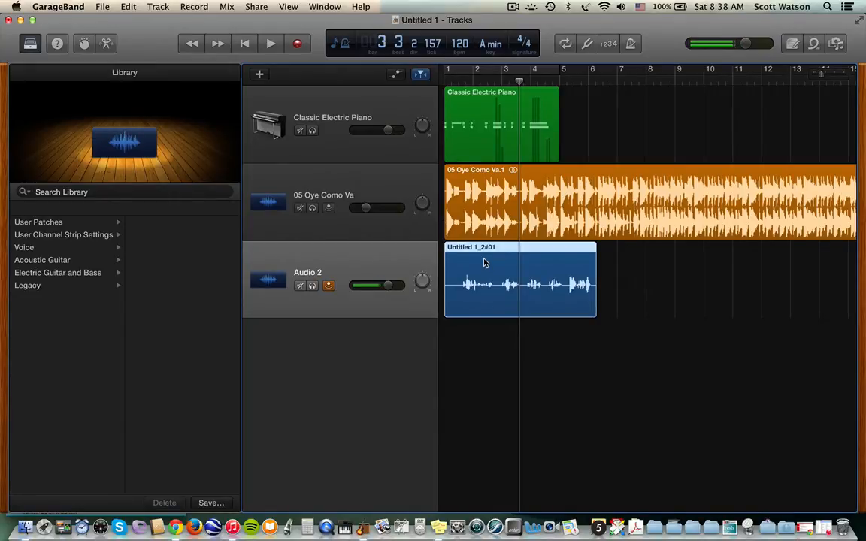
- Add a Guitar 1 amp track with the Brit and Clean patch below Audio 2
click(257, 76)
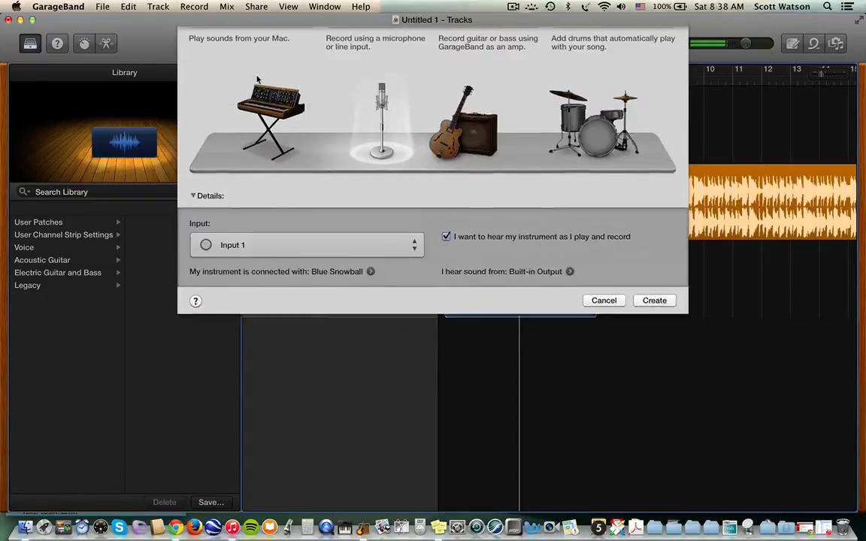
click(462, 162)
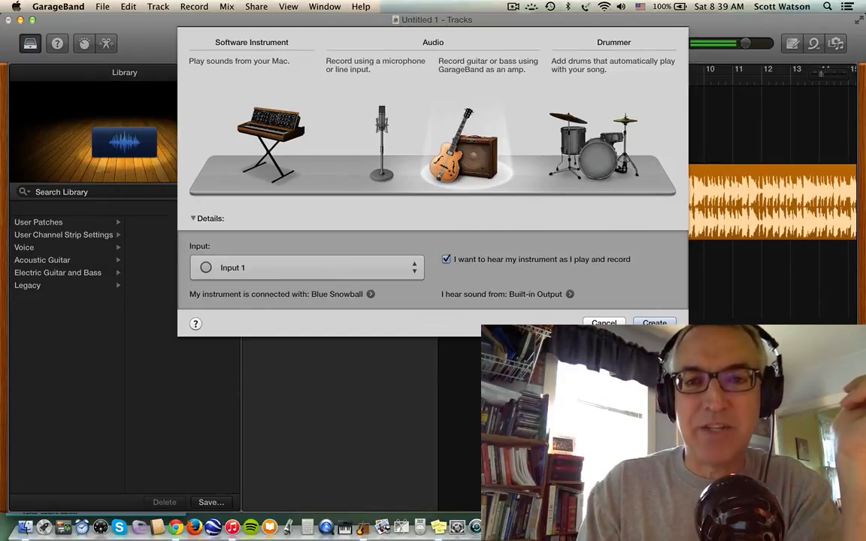
key(Return)
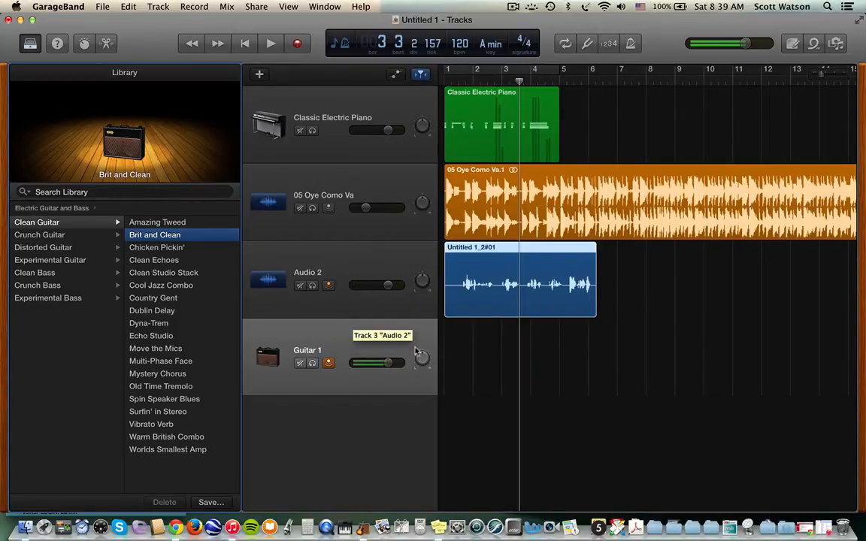
- Show Guitar 1's British Combo amp controls and reset its input to 1 (Blue Snowball)
scroll(444, 351, down, 1)
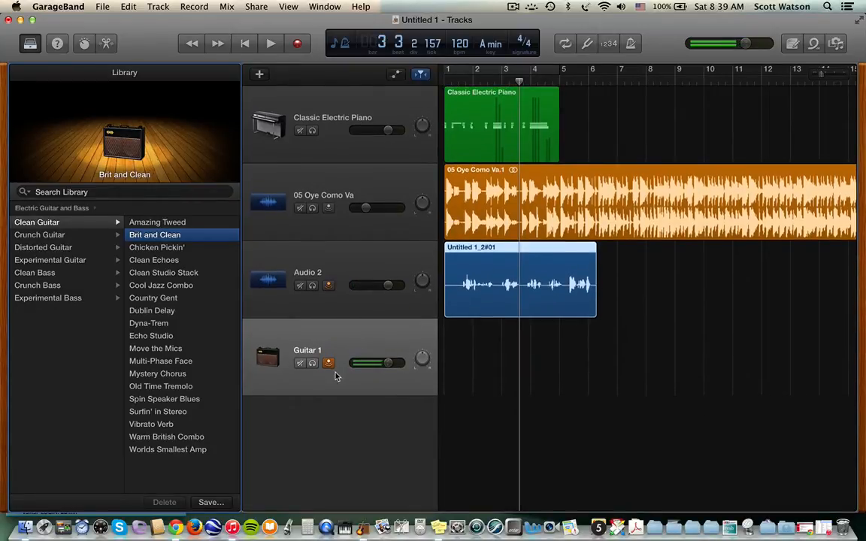
click(84, 43)
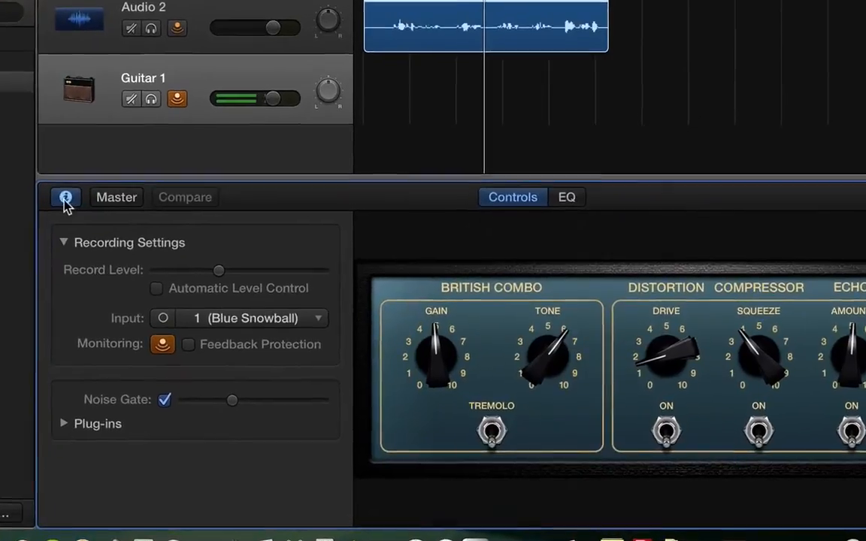
click(142, 322)
click(47, 187)
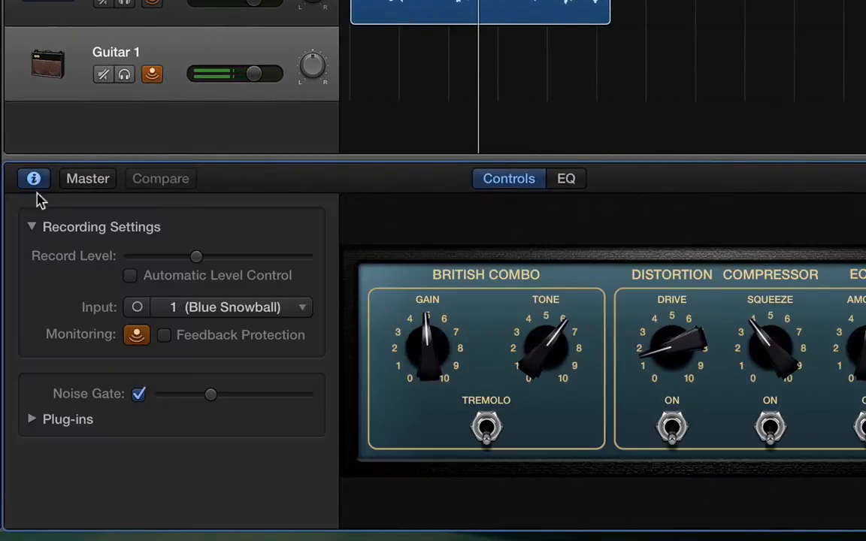
click(200, 306)
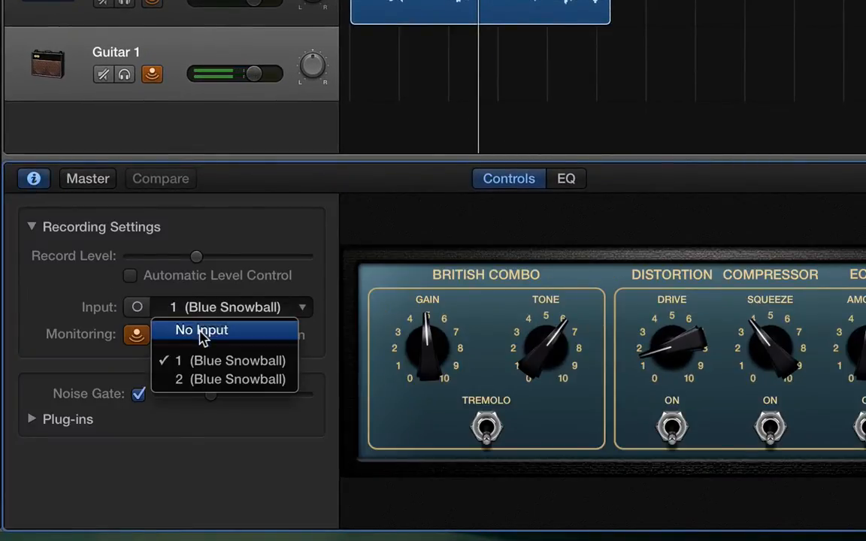
click(201, 331)
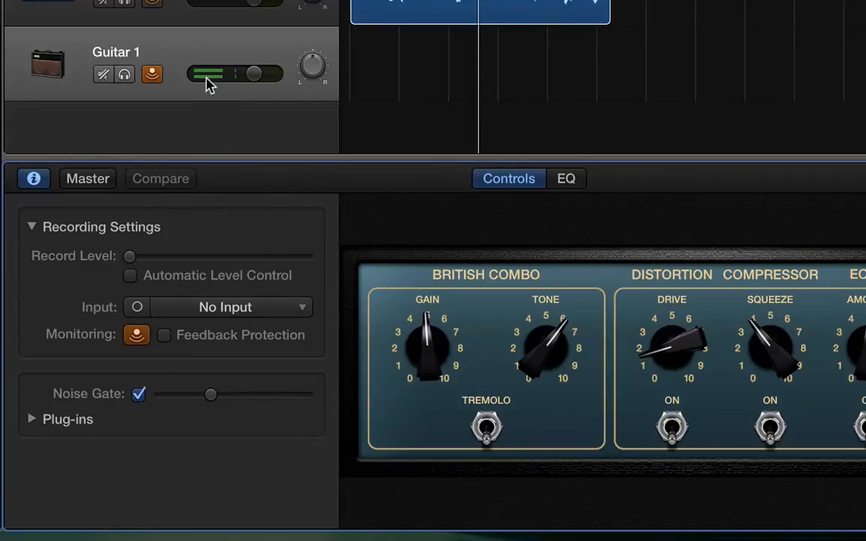
click(195, 311)
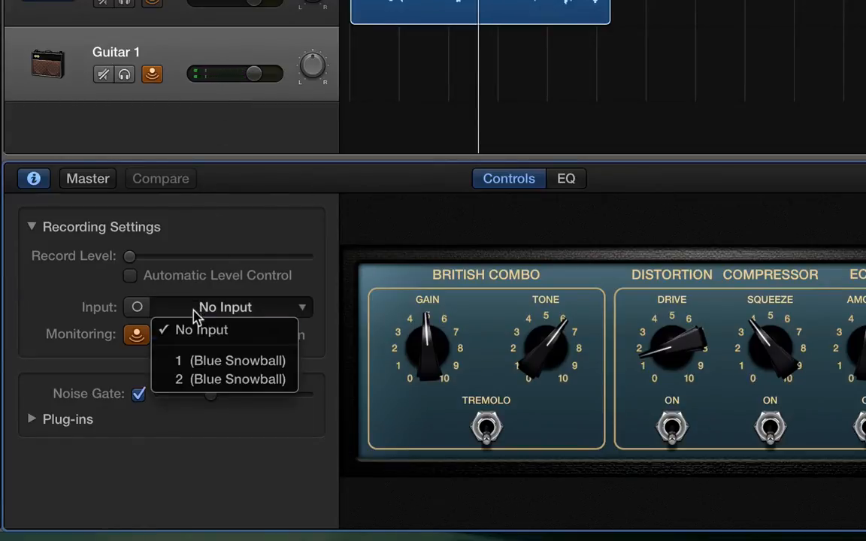
click(202, 363)
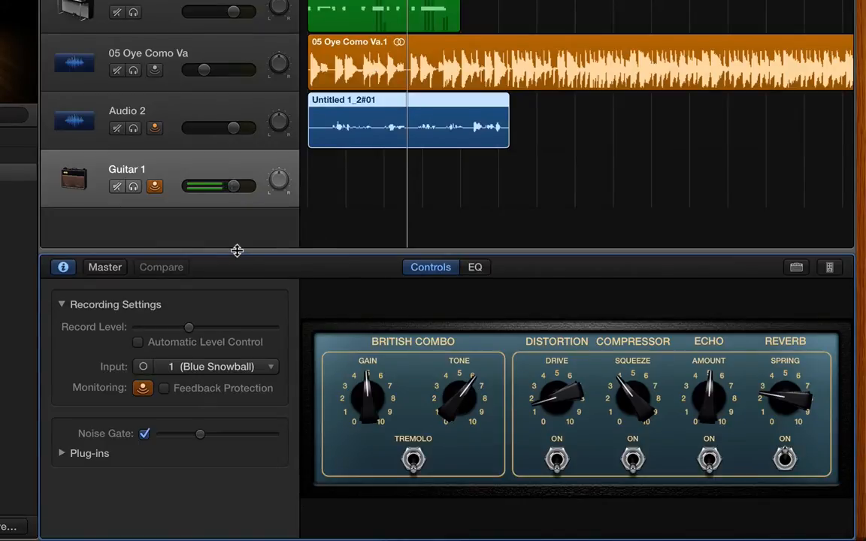
click(63, 267)
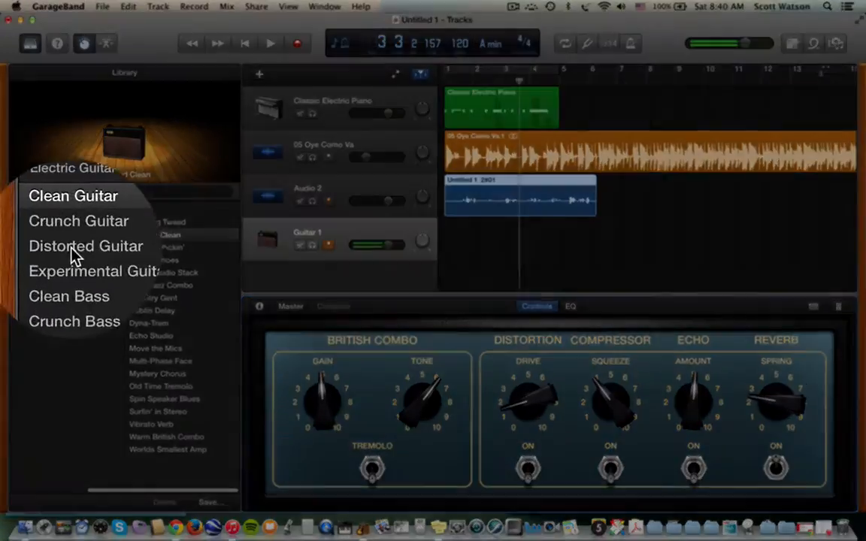
- Try the Big Hair Harmonics, British Invasion and Mesquitar patches on the guitar track
click(42, 247)
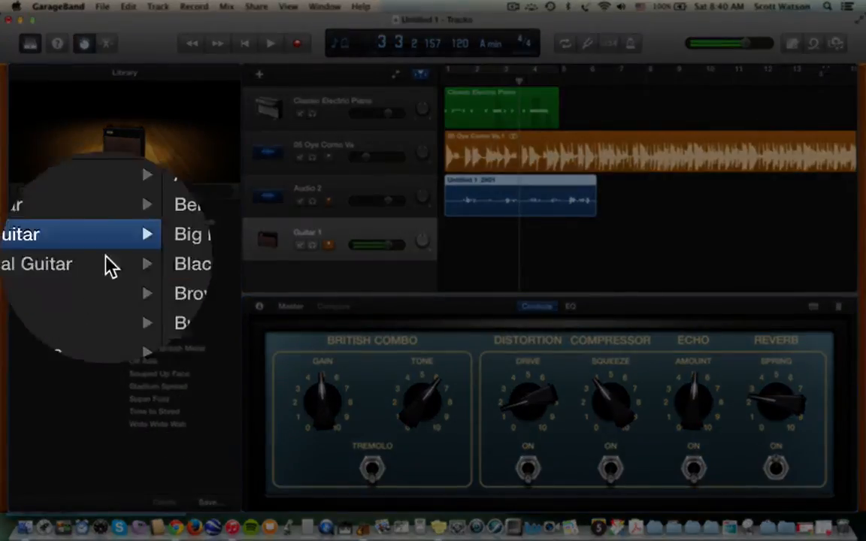
click(148, 248)
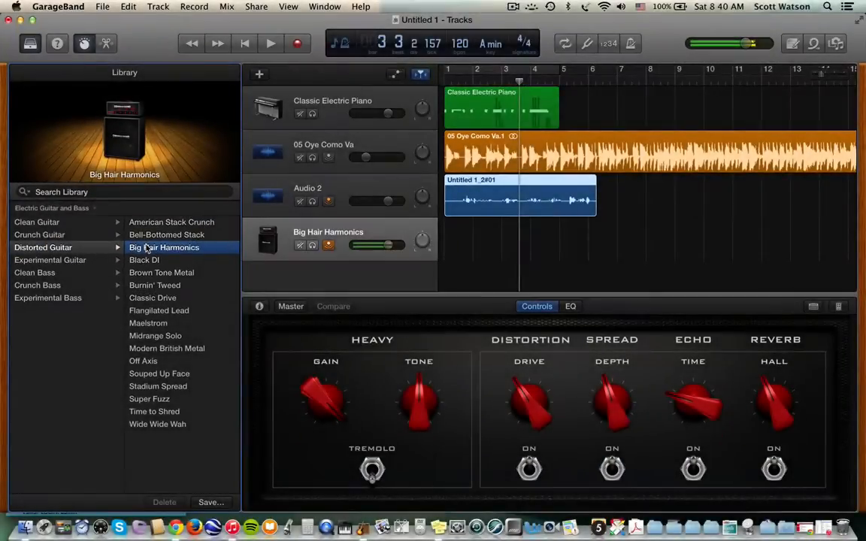
click(60, 234)
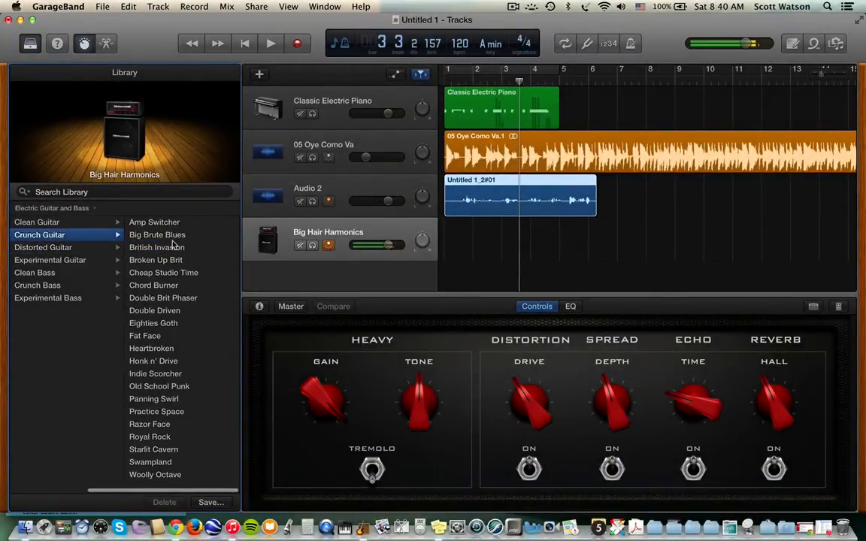
click(162, 248)
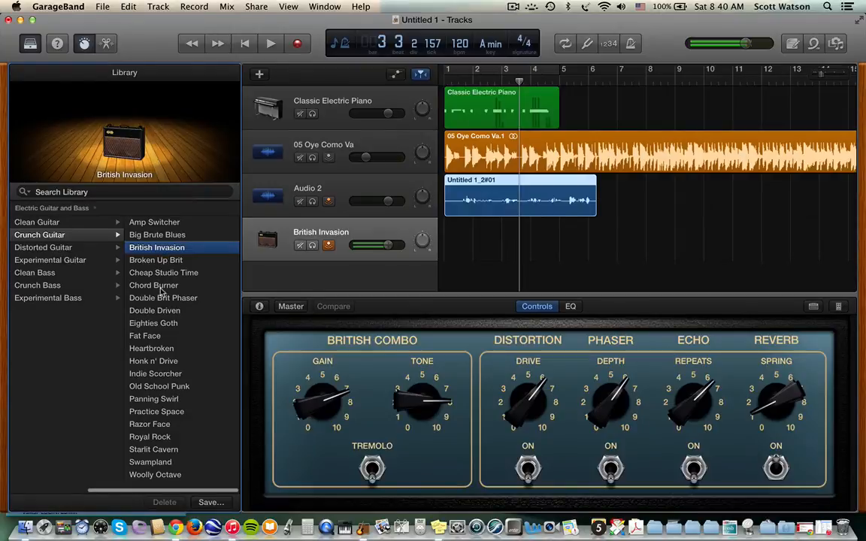
click(50, 260)
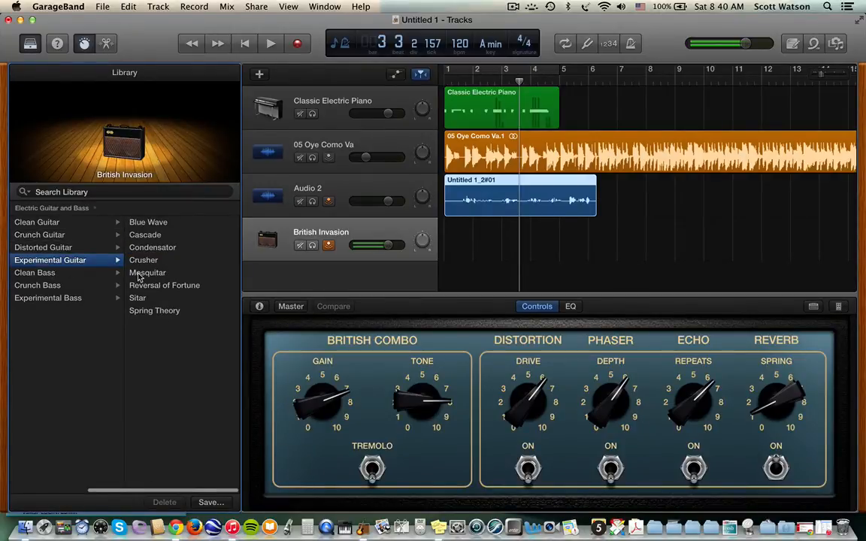
click(139, 274)
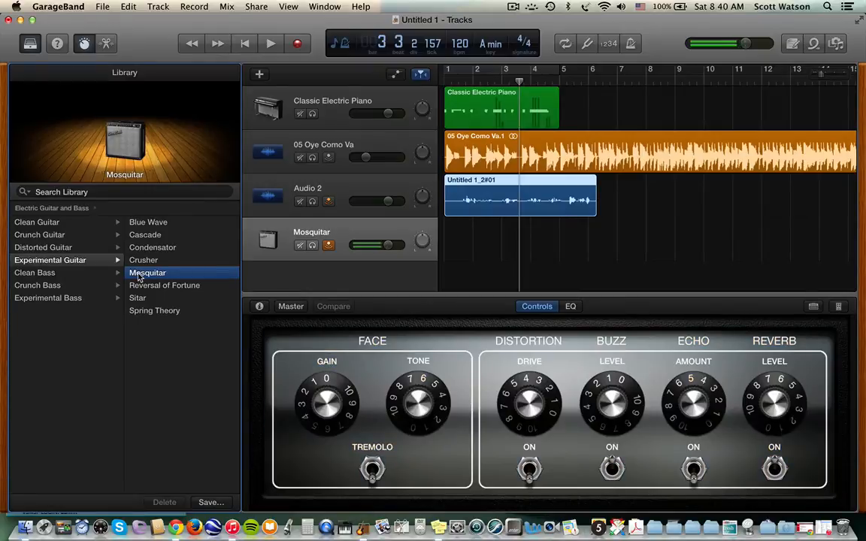
- Audition Condensator, Cascade and Blue Wave, settling on the Spring Theory experimental guitar patch
click(135, 247)
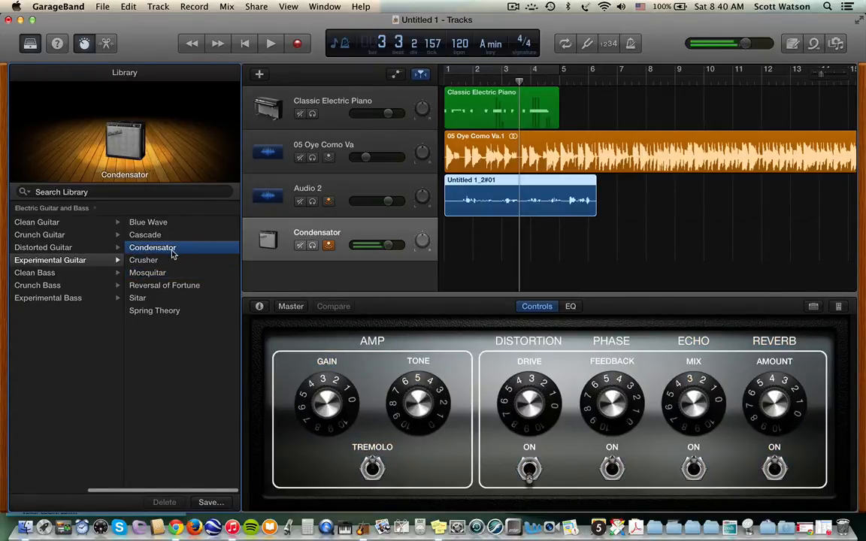
click(153, 236)
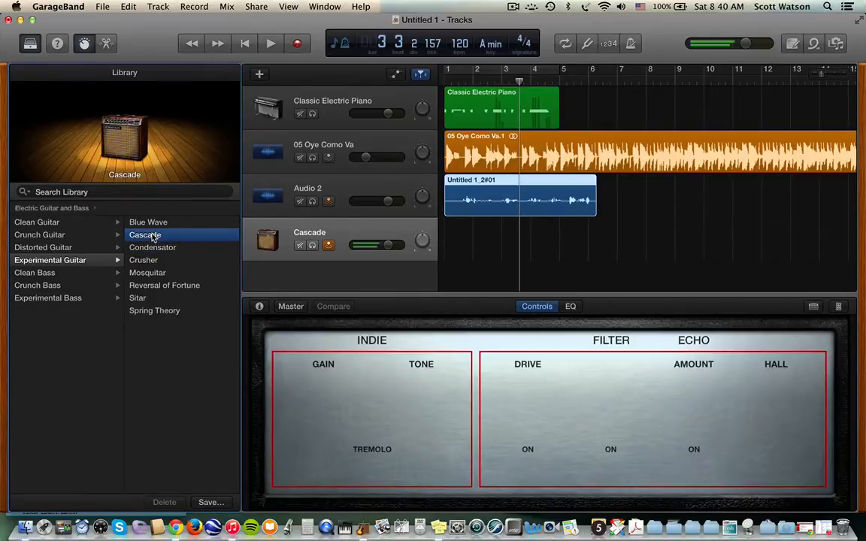
click(152, 224)
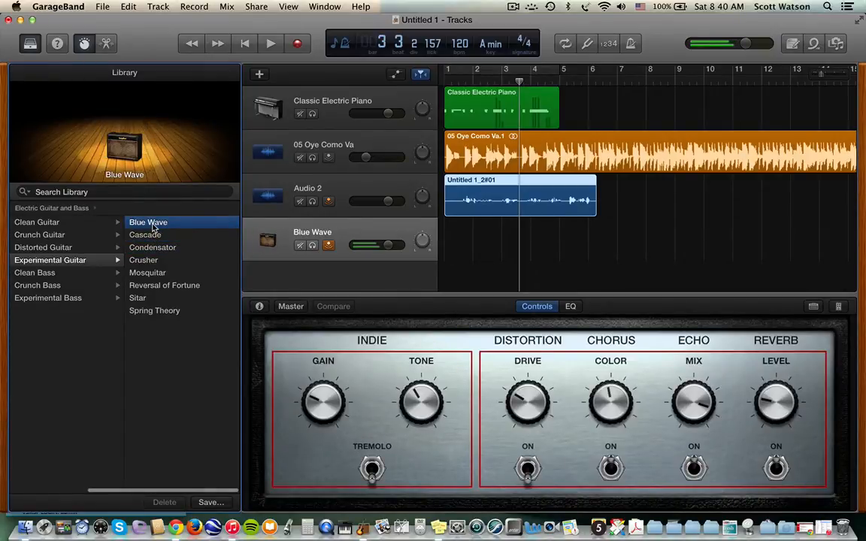
click(145, 311)
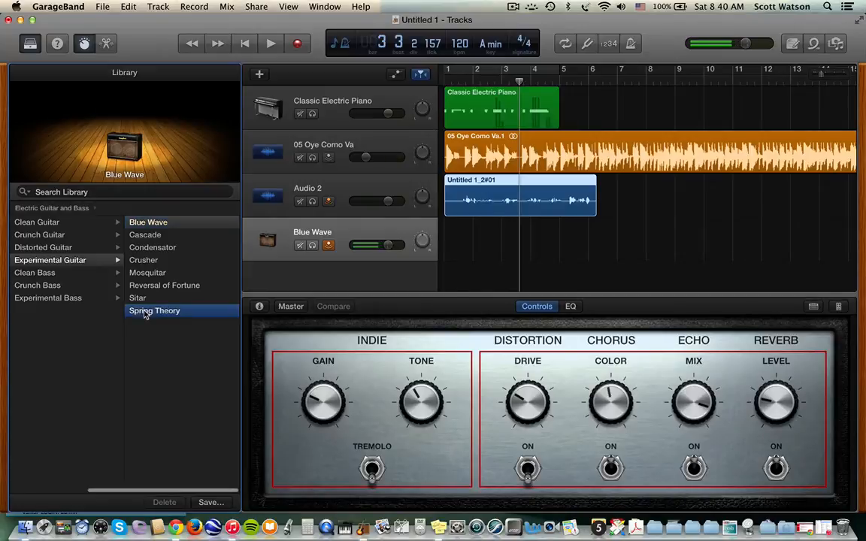
click(49, 298)
- Load the Echolalia, then Rolling Filter bass patch, and briefly view its Bass Amp Designer
click(146, 235)
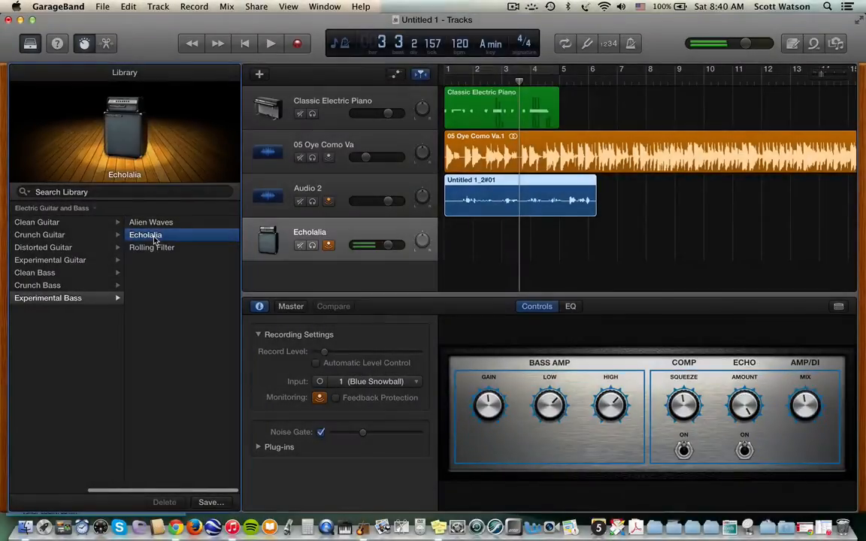
click(152, 248)
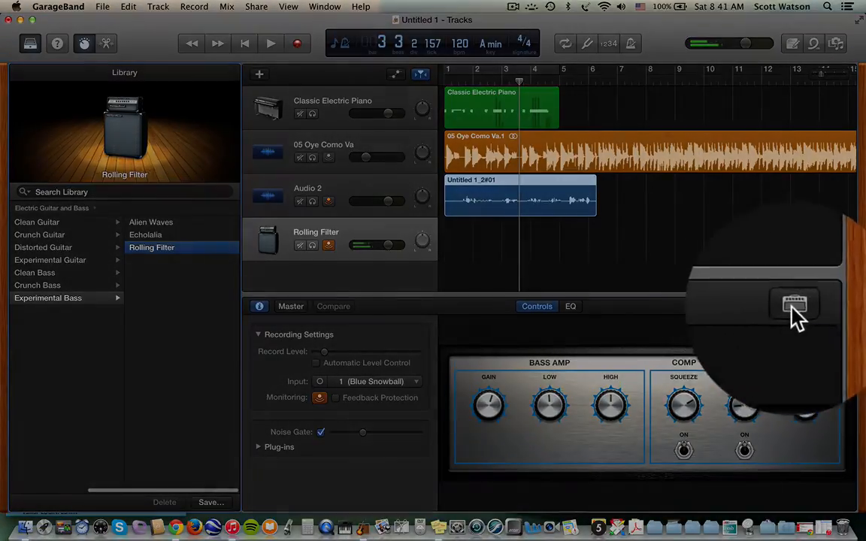
click(839, 306)
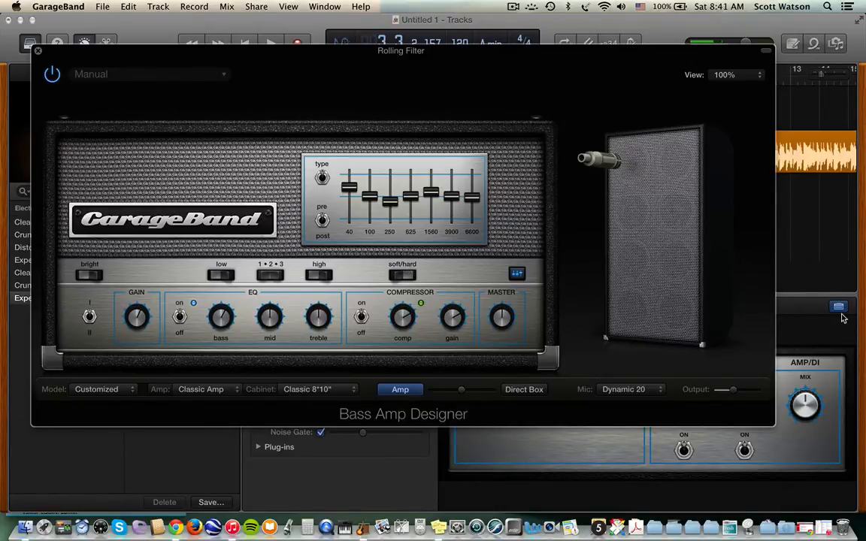
click(37, 50)
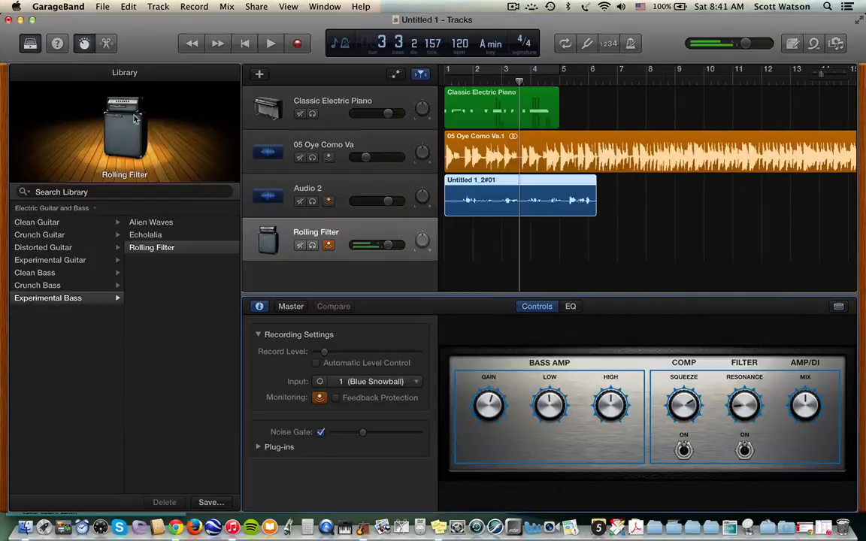
- Switch the track to the Chicken Pickin' clean guitar patch and hide Smart Controls
click(50, 237)
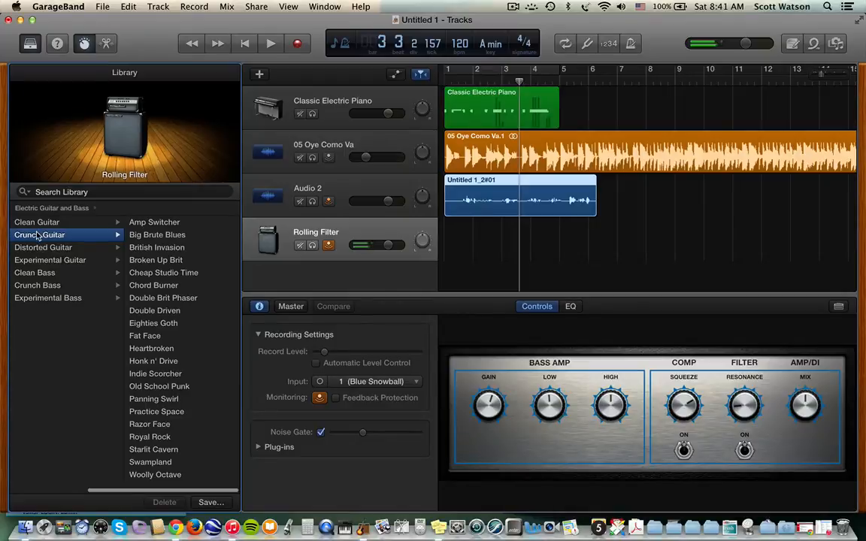
click(37, 223)
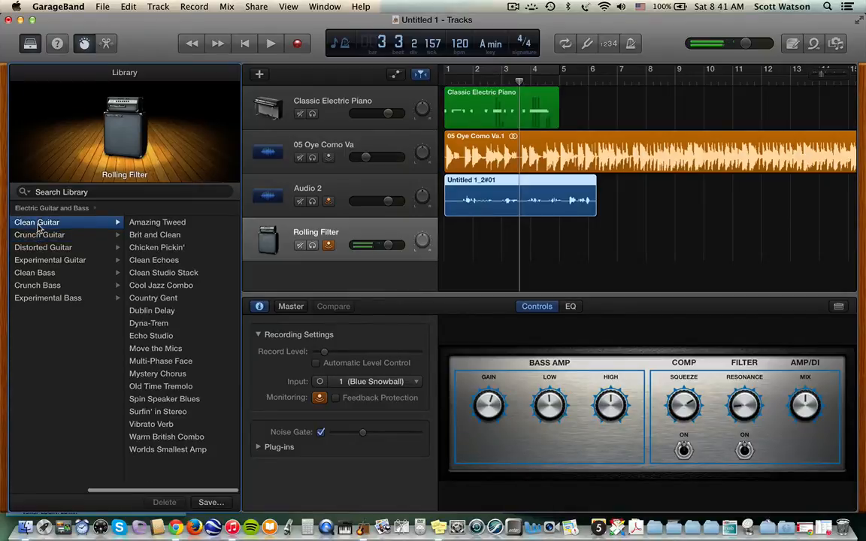
click(157, 275)
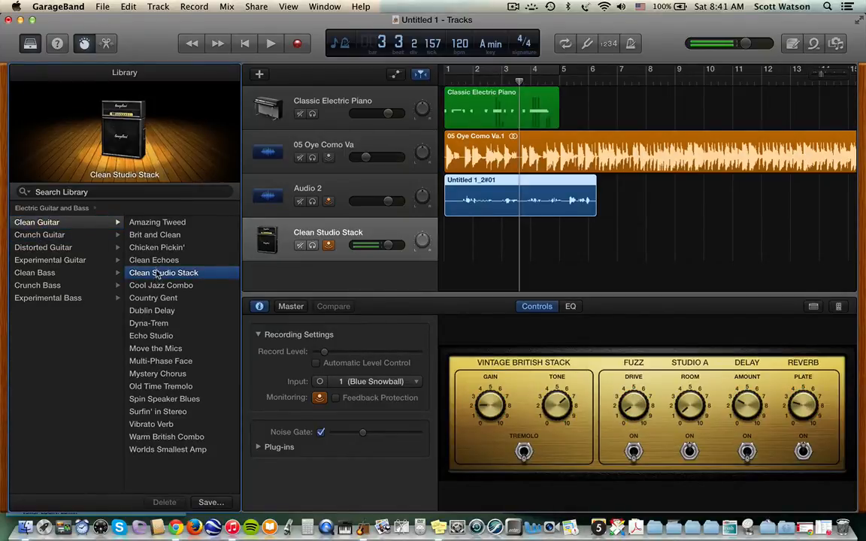
click(157, 248)
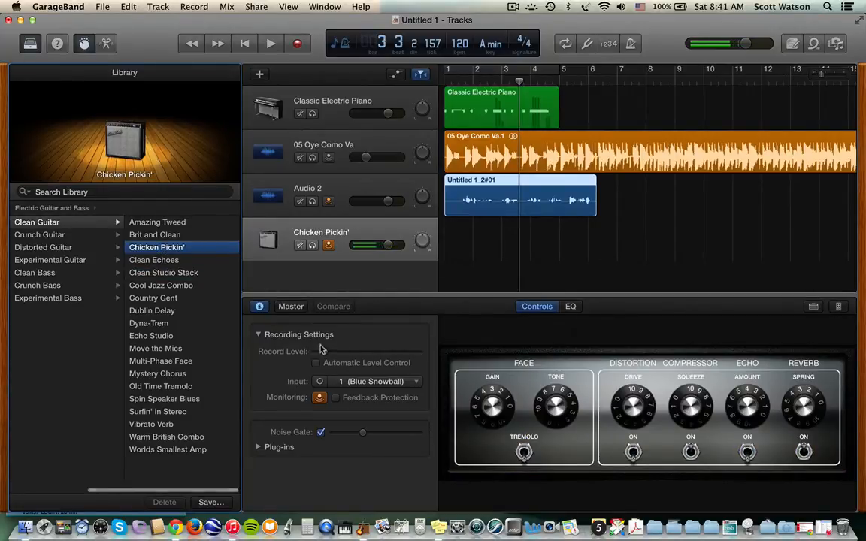
key(Return)
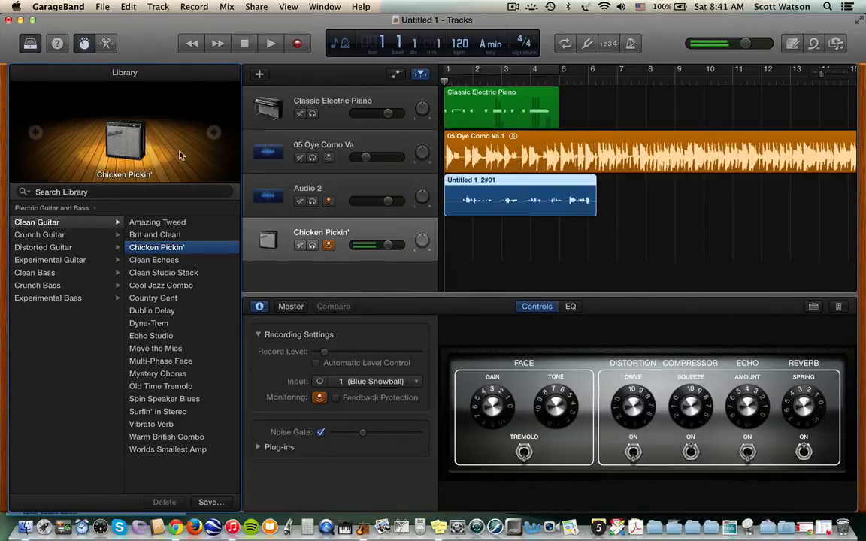
click(84, 43)
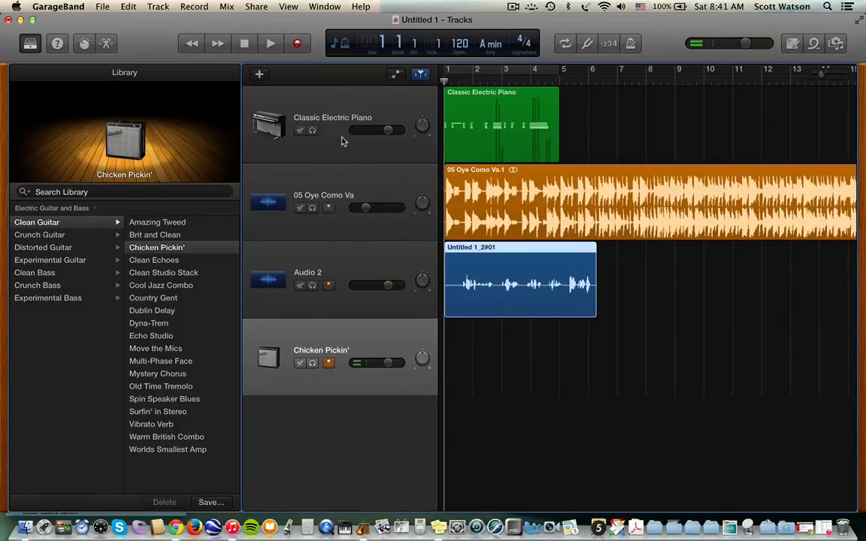
- Select the Chicken Pickin' guitar track and mute the 05 Oye Como Va and Audio 2 tracks
click(297, 117)
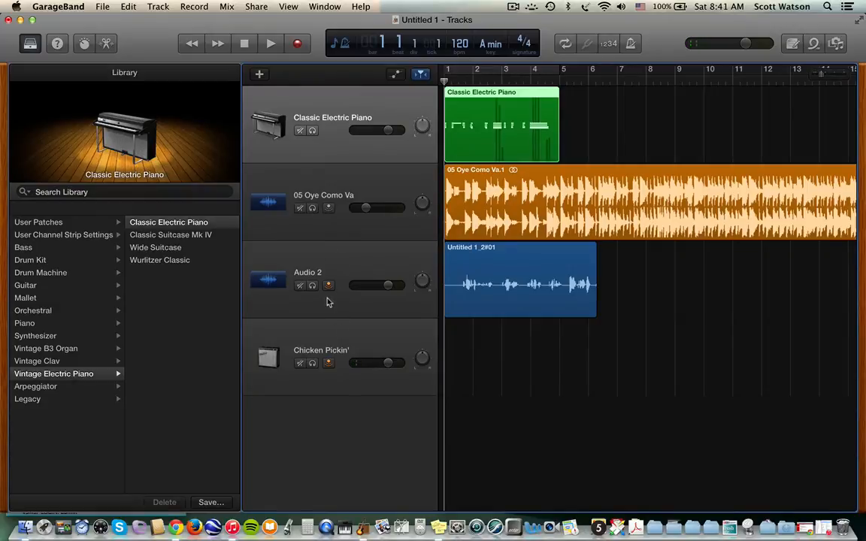
click(326, 329)
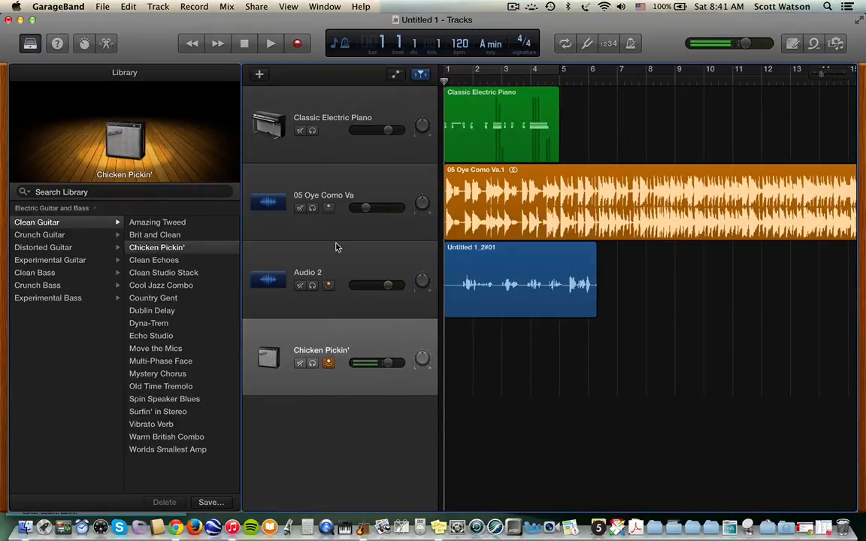
click(300, 208)
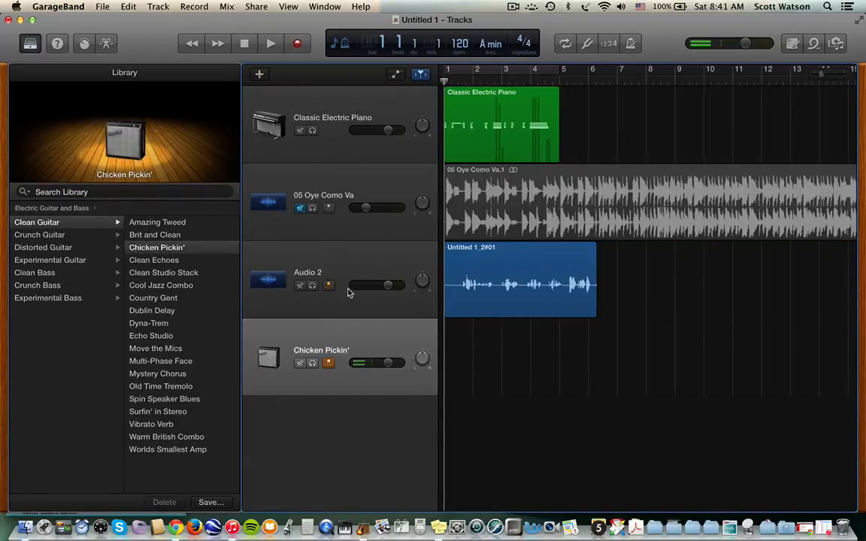
click(300, 286)
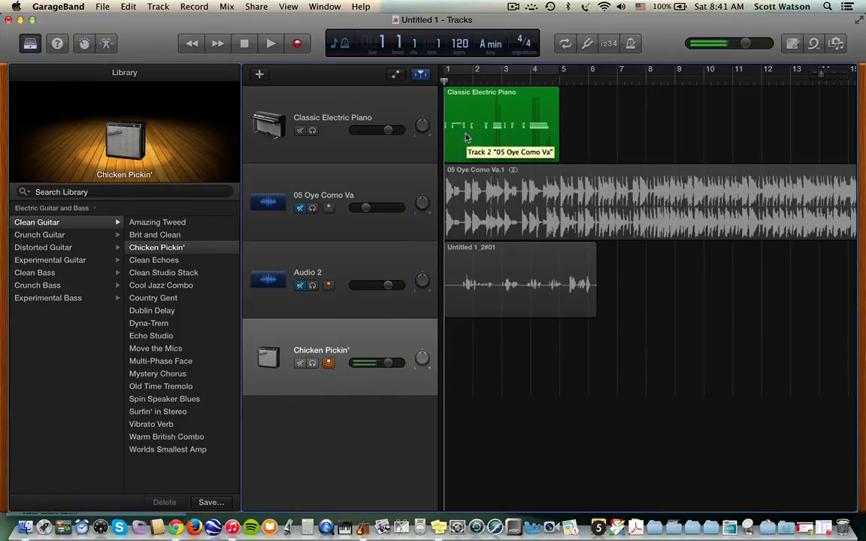
- With metronome and count-in on, record a guitar take onto the Chicken Pickin' track
click(632, 44)
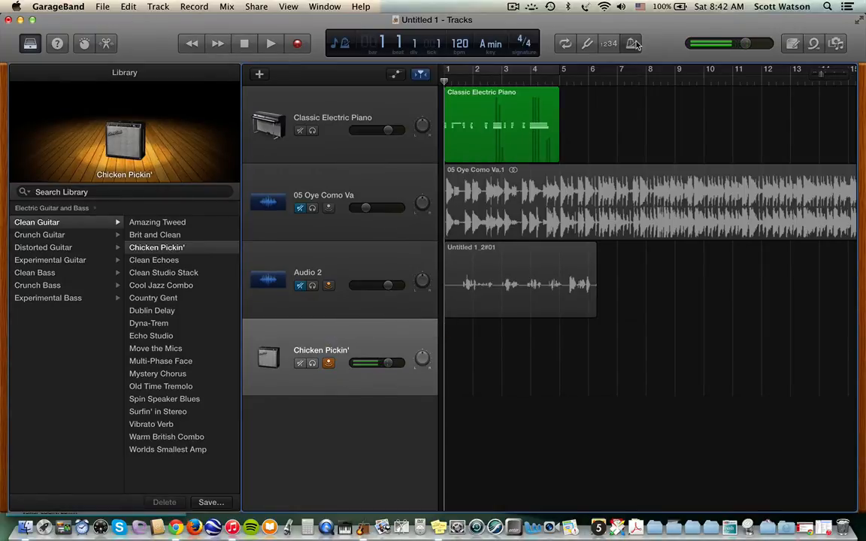
click(608, 44)
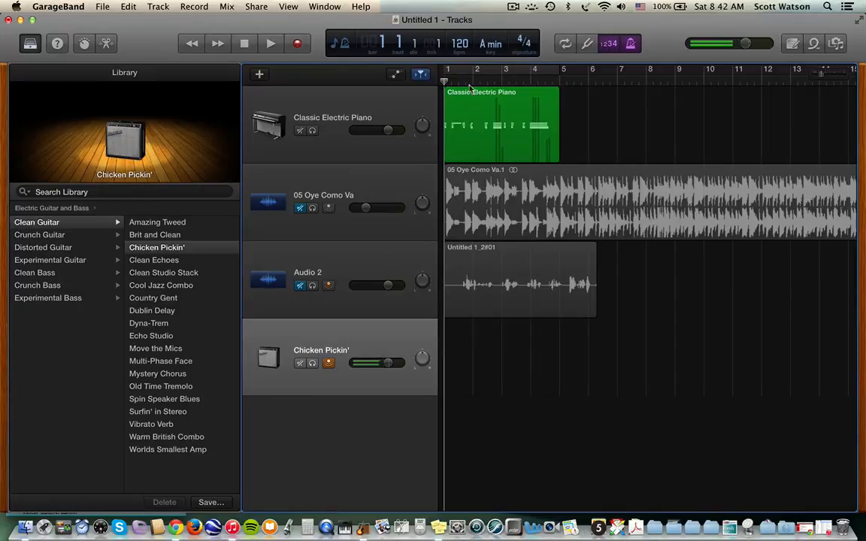
click(298, 46)
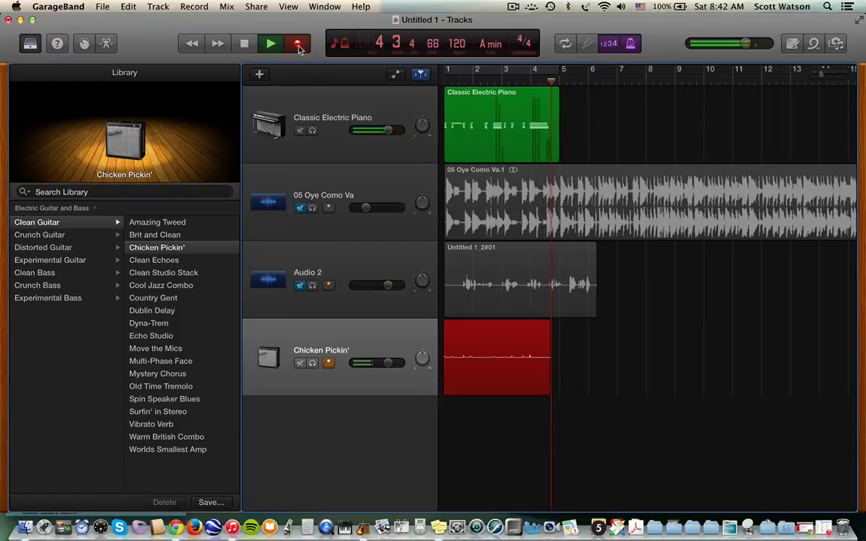
click(298, 45)
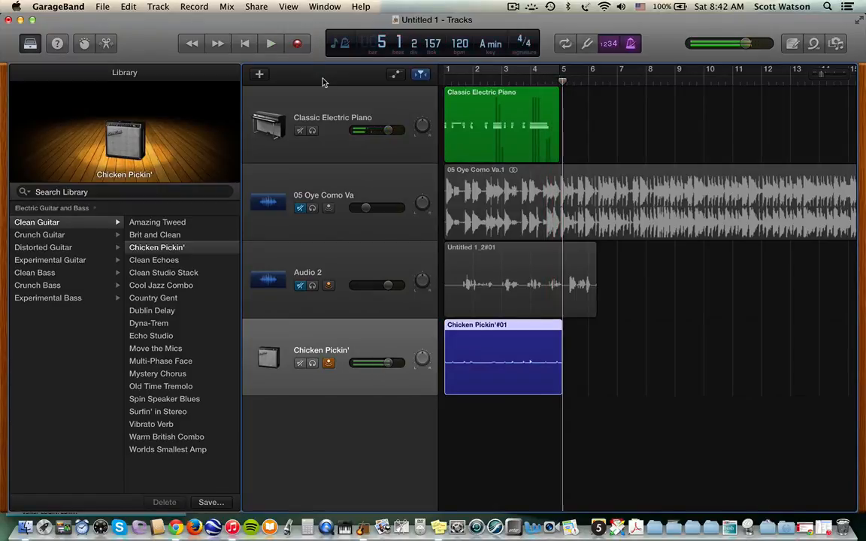
- Solo the guitar track, play back the recording, then turn off metronome and count-in
click(312, 364)
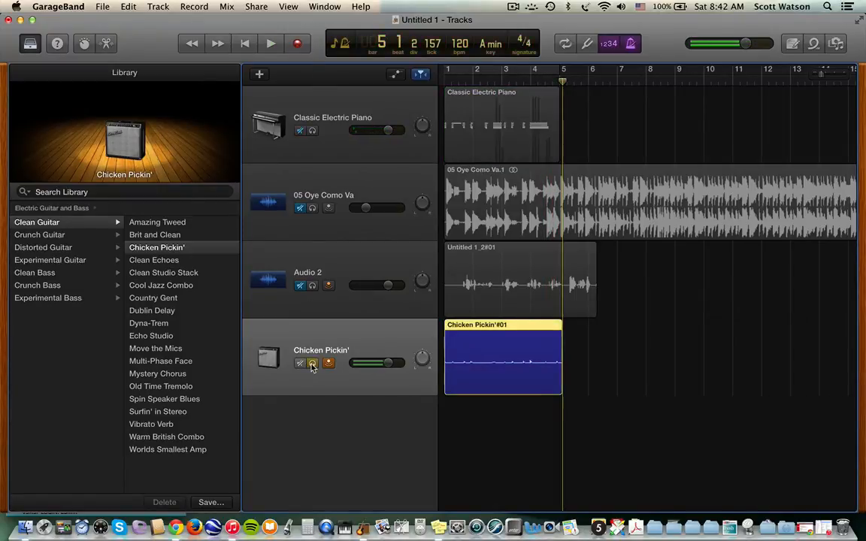
key(Return)
key(space)
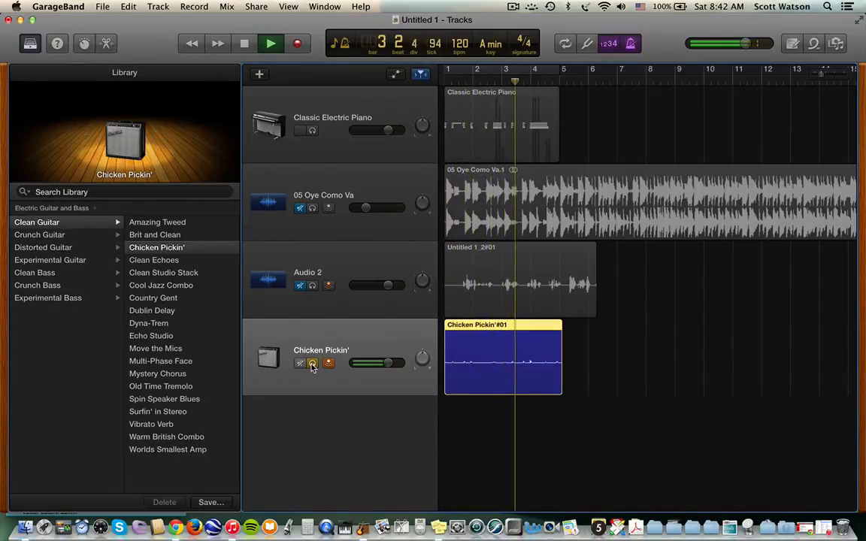
key(space)
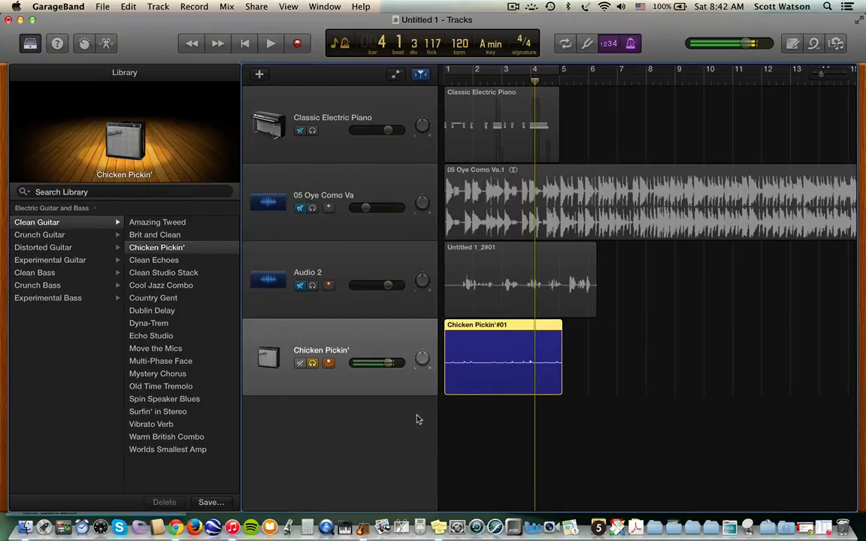
click(629, 44)
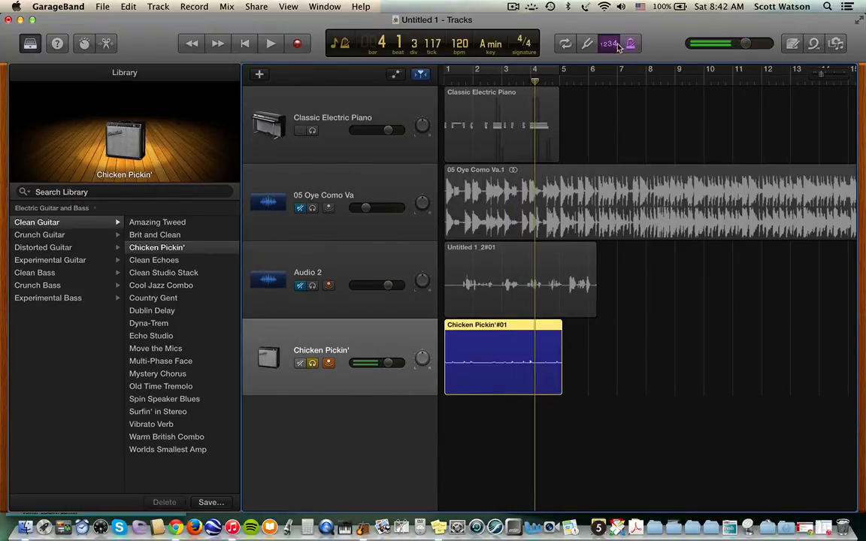
click(614, 43)
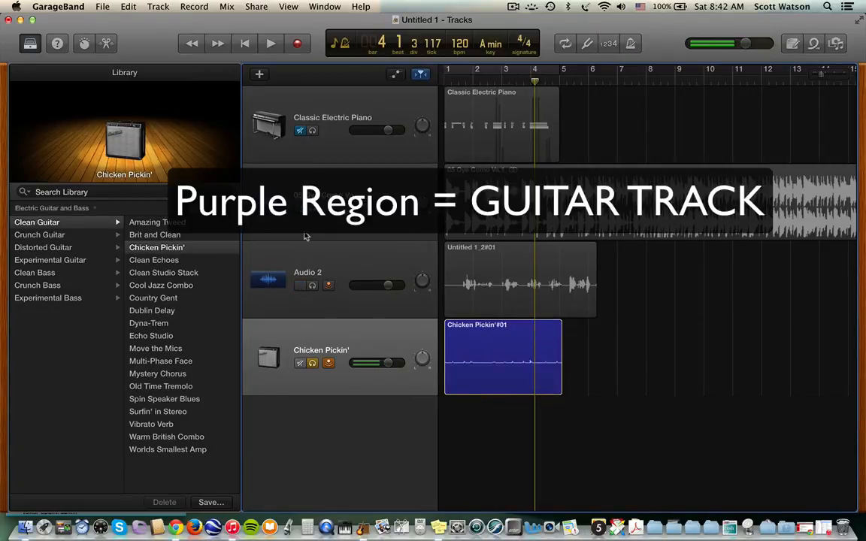
- Unsolo the guitar, unmute Classic Electric Piano, and select Chicken Pickin' to list its Clean Guitar patches
click(312, 363)
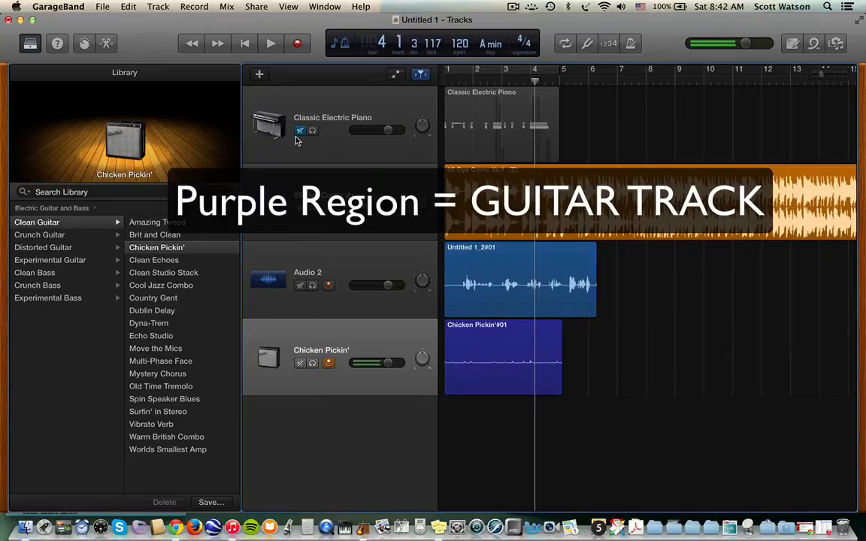
click(481, 92)
click(300, 131)
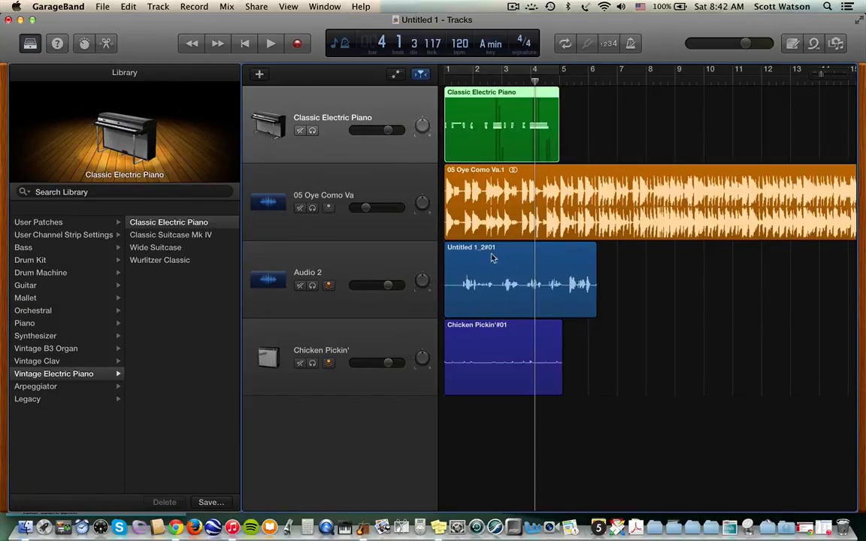
click(403, 265)
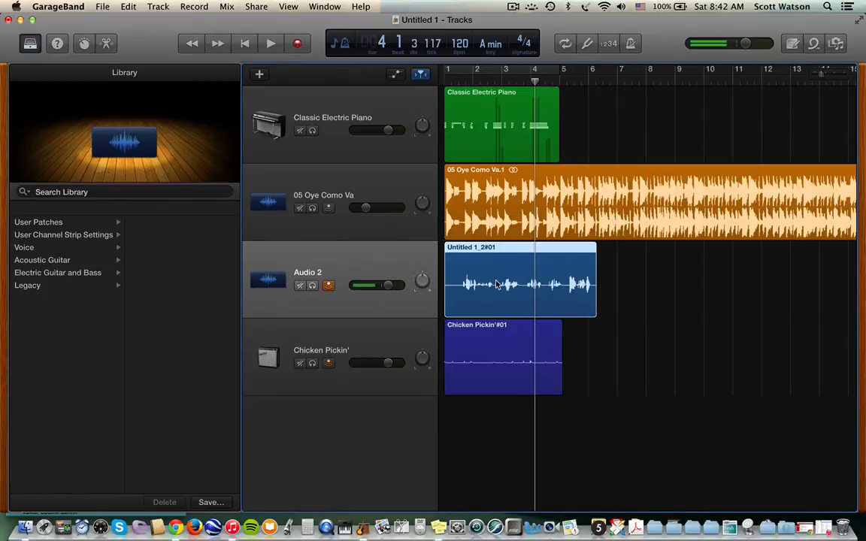
click(379, 338)
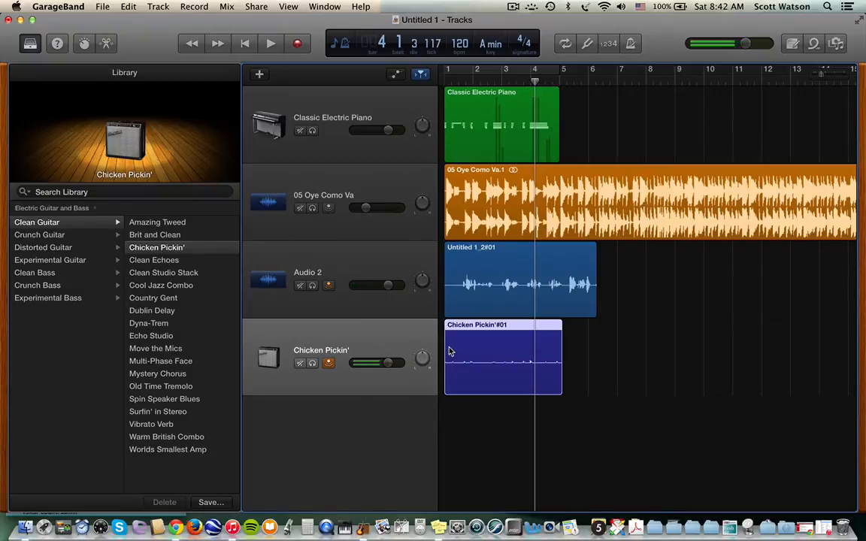
- Add a Drummer track, creating the SoCal drummer with Rock-style Half-pipe regions
click(259, 76)
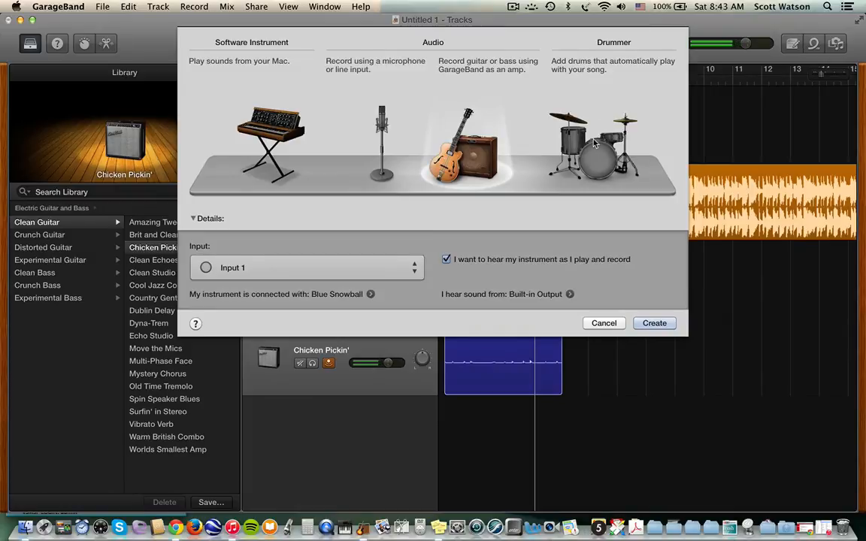
click(615, 54)
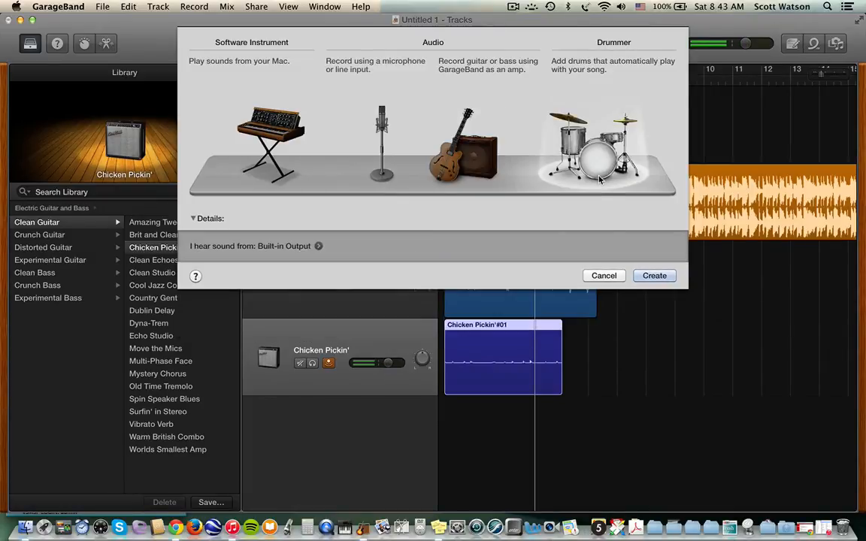
click(655, 275)
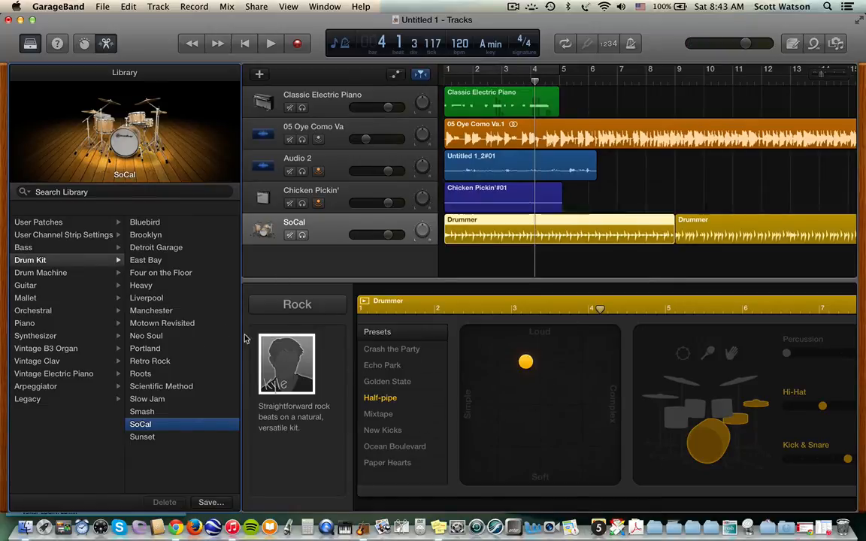
- Close the Drummer editor and solo the Chicken Pickin', SoCal drums and Classic Electric Piano tracks
click(106, 45)
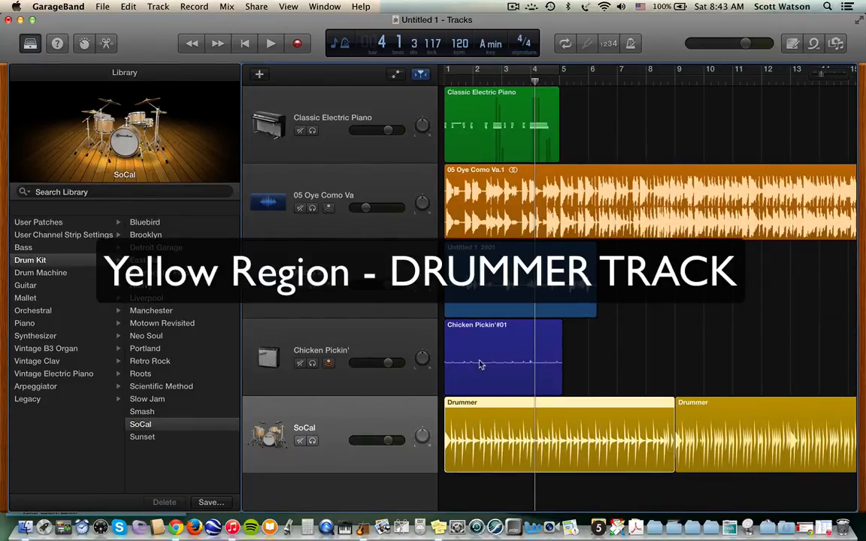
click(312, 364)
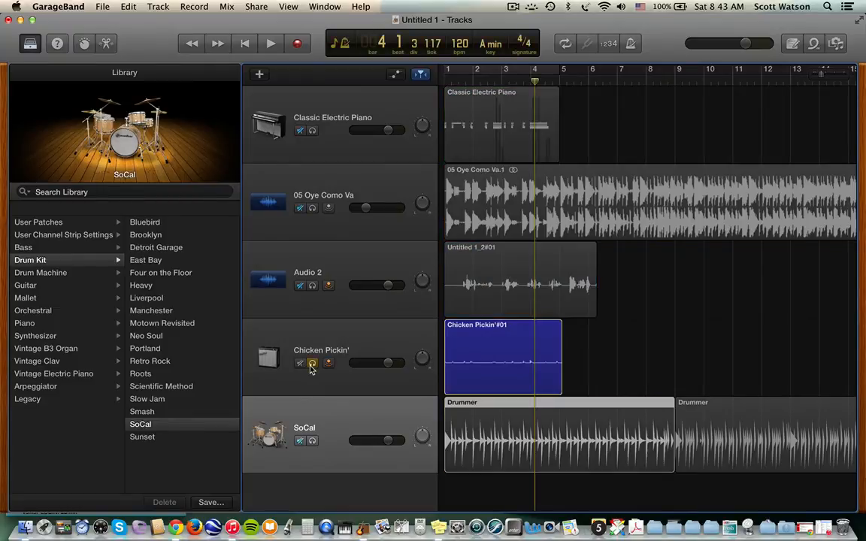
click(313, 442)
click(312, 132)
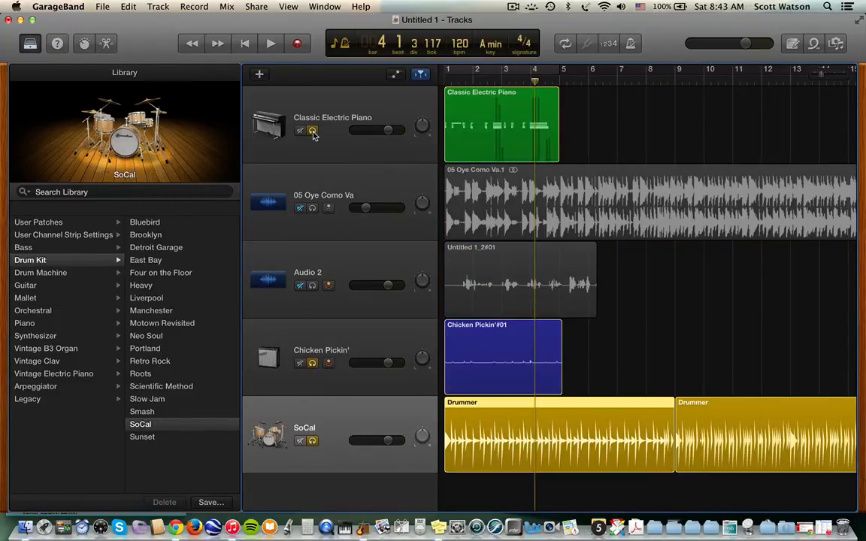
- Play from the start while lowering the SoCal drum volume to -7.8 dB
key(Return)
key(space)
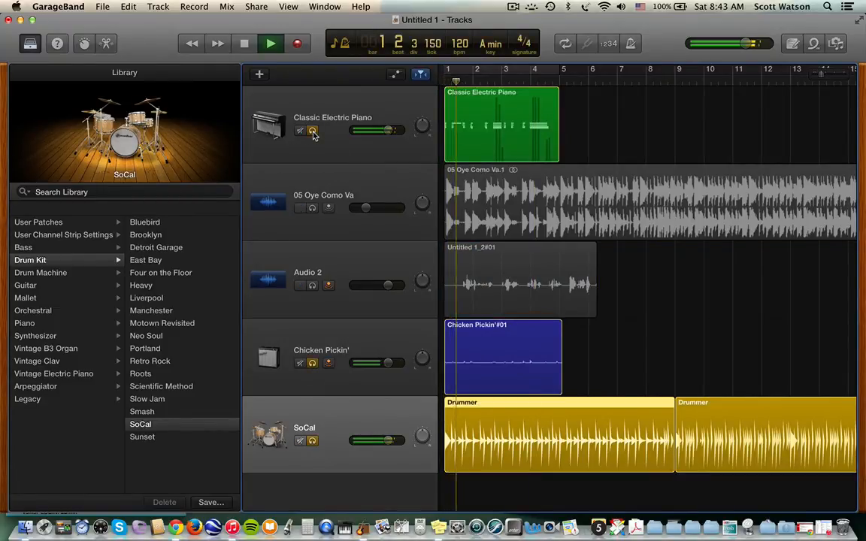
drag(387, 440, 376, 441)
key(space)
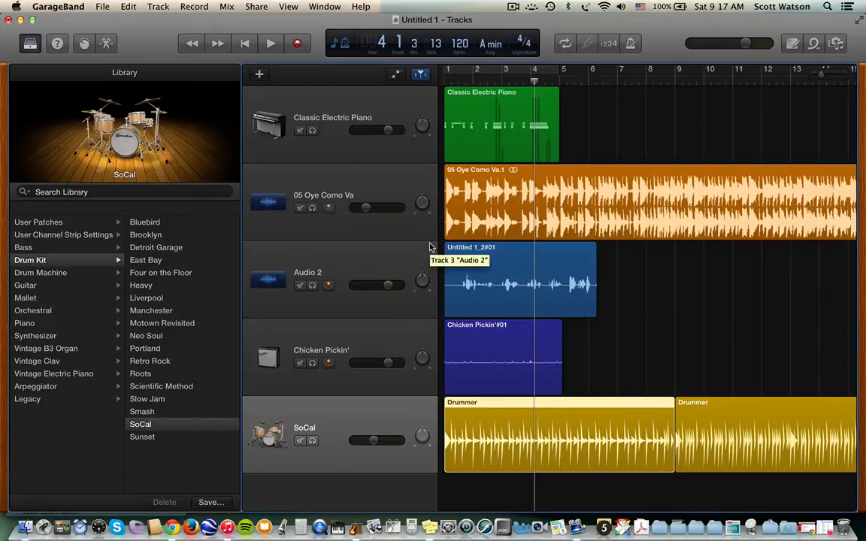
- In the All Drums loops, add 80s Pop Beat 21 on a new track below the drums
click(813, 43)
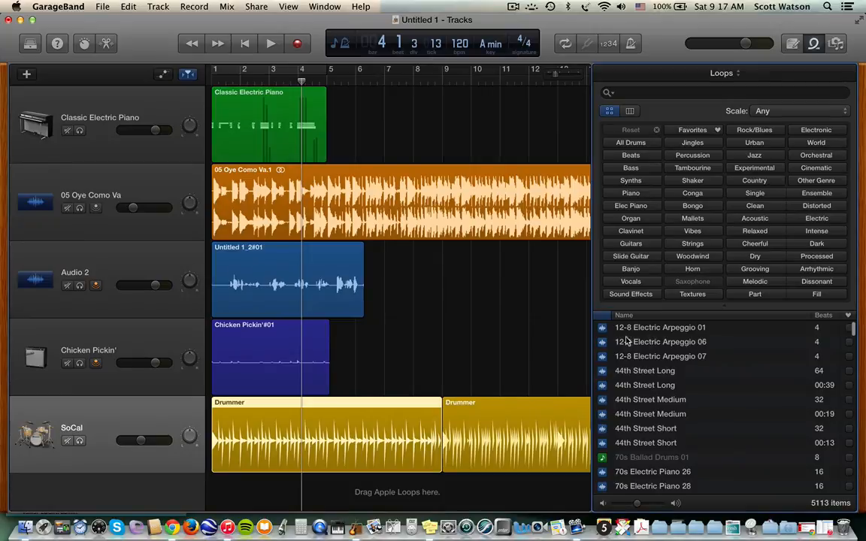
click(630, 142)
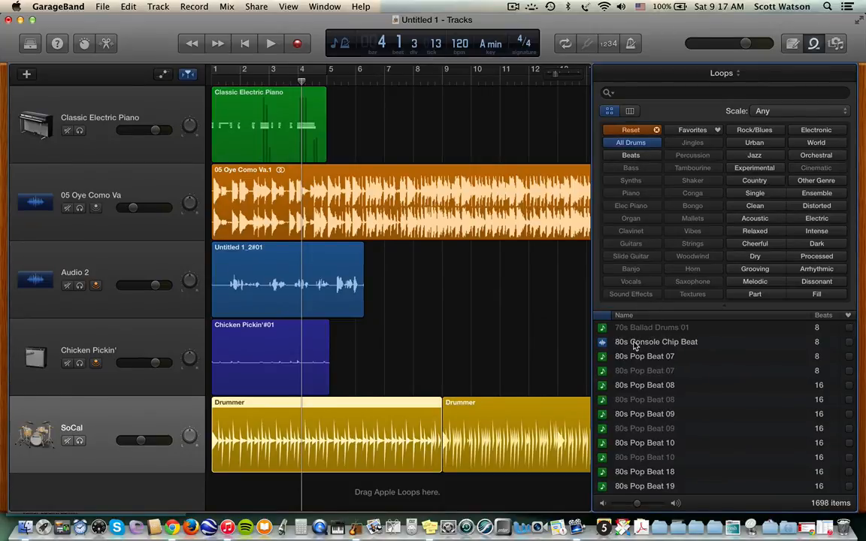
click(634, 330)
key(Down)
key(Down)
key(Down)
key(Down)
key(Down)
key(Down)
key(Down)
key(Down)
key(Down)
key(Down)
key(Down)
key(Down)
key(Down)
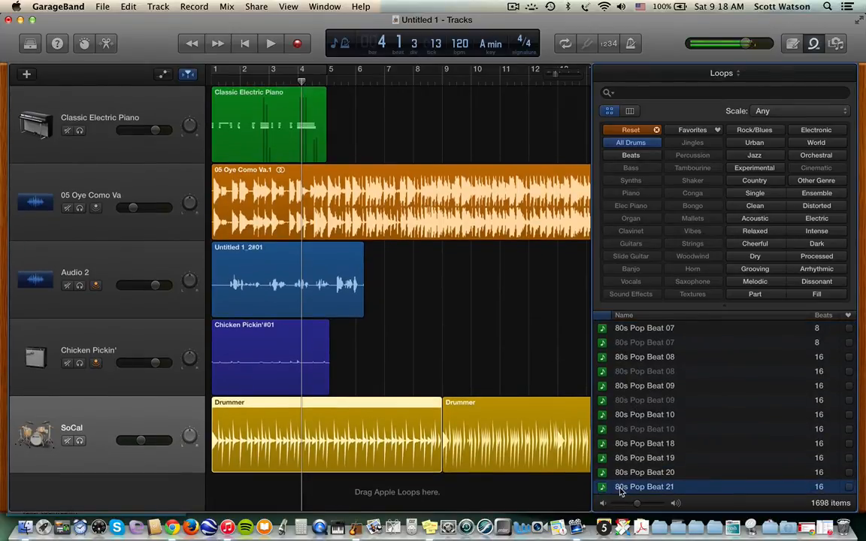
drag(617, 487, 236, 497)
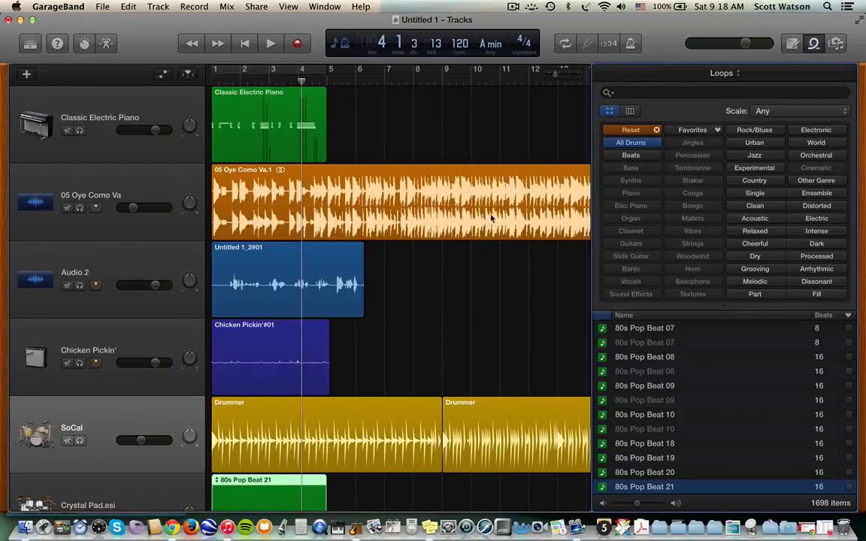
- Preview 80s Console Chip Beat and add it on another new track
key(o)
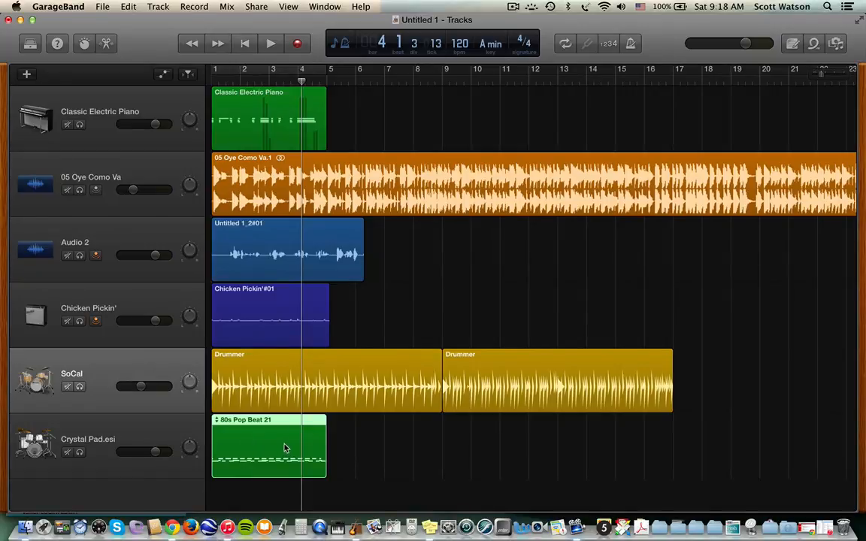
click(817, 43)
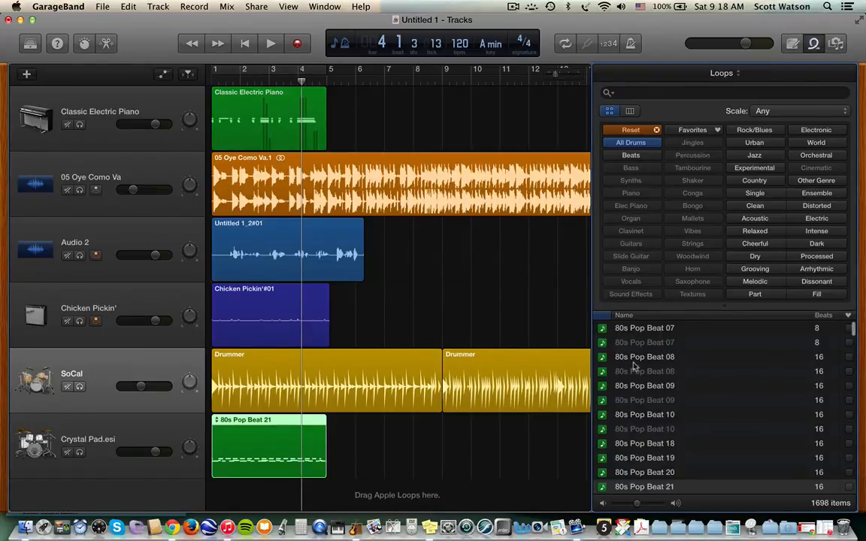
scroll(638, 346, up, 2)
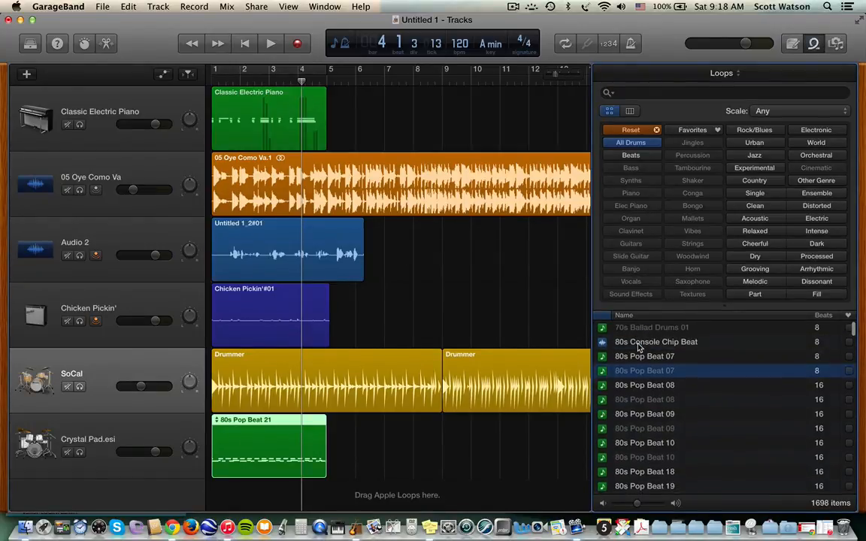
click(639, 342)
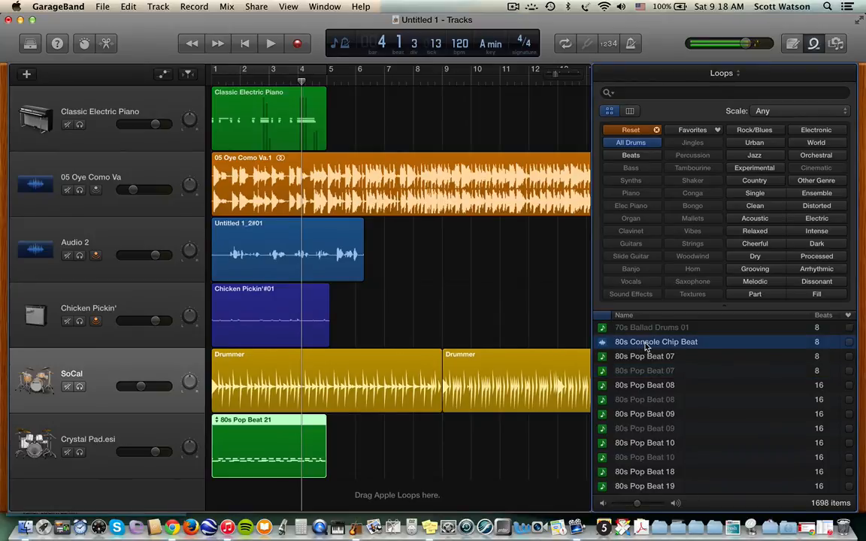
drag(646, 346, 233, 497)
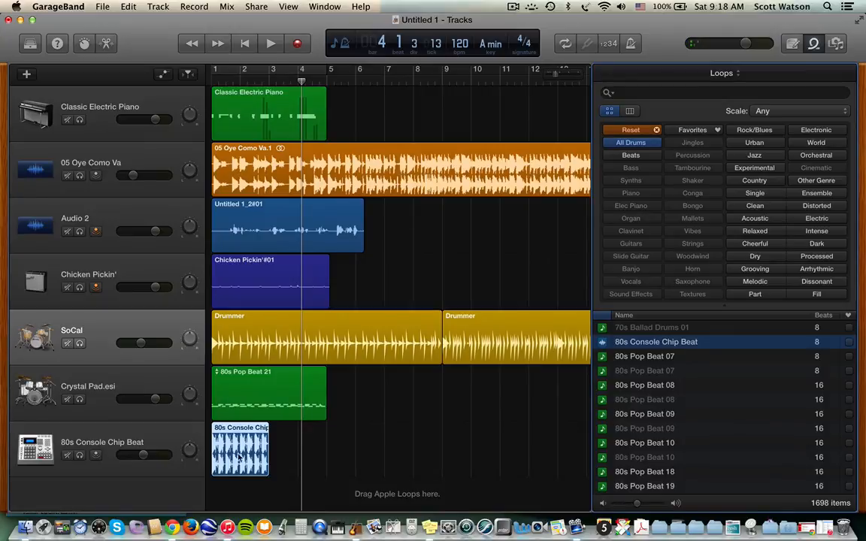
- Select the new loop regions in turn, ending on 80s Console Chip Beat
click(298, 454)
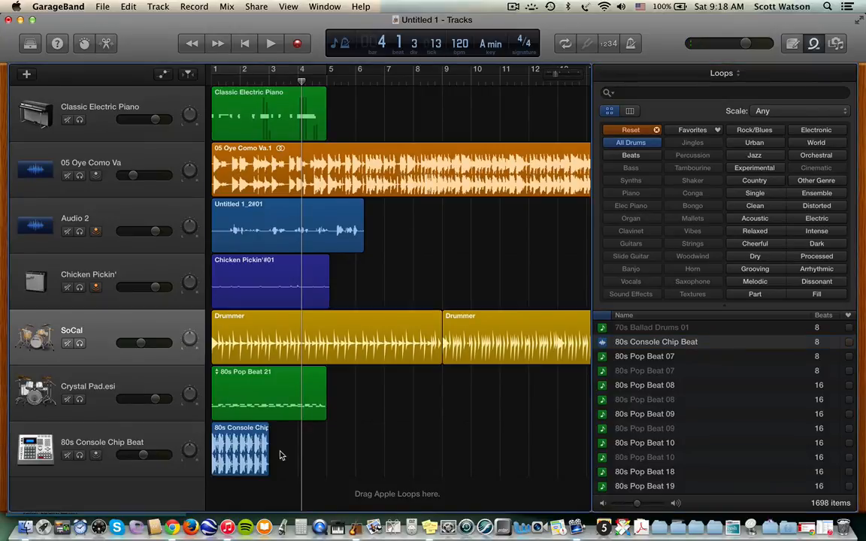
click(267, 241)
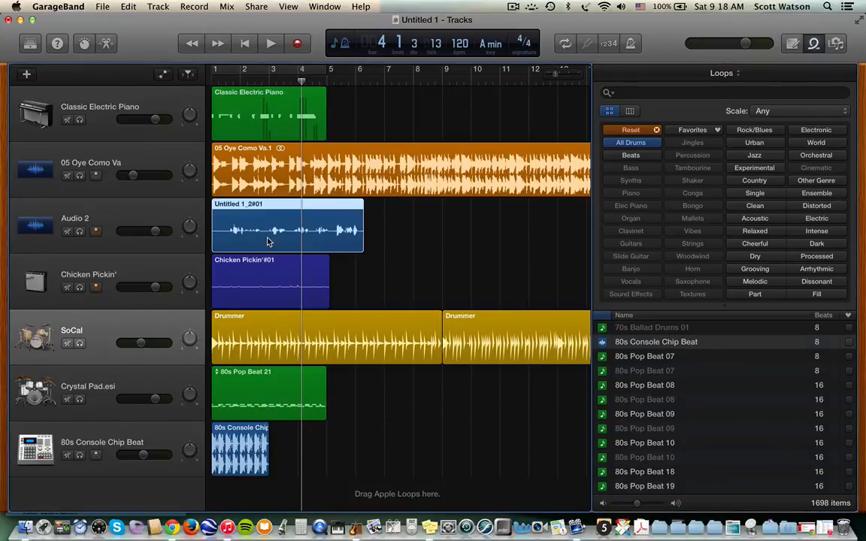
click(257, 454)
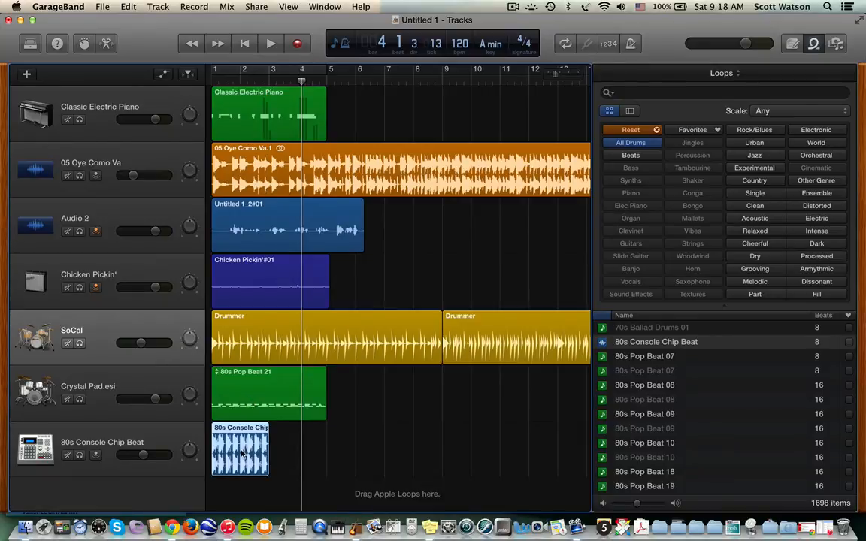
click(250, 397)
click(243, 447)
- Move one 80s Pop Beat 21 drum note up near C2, then open 80s Console Chip Beat
double_click(265, 397)
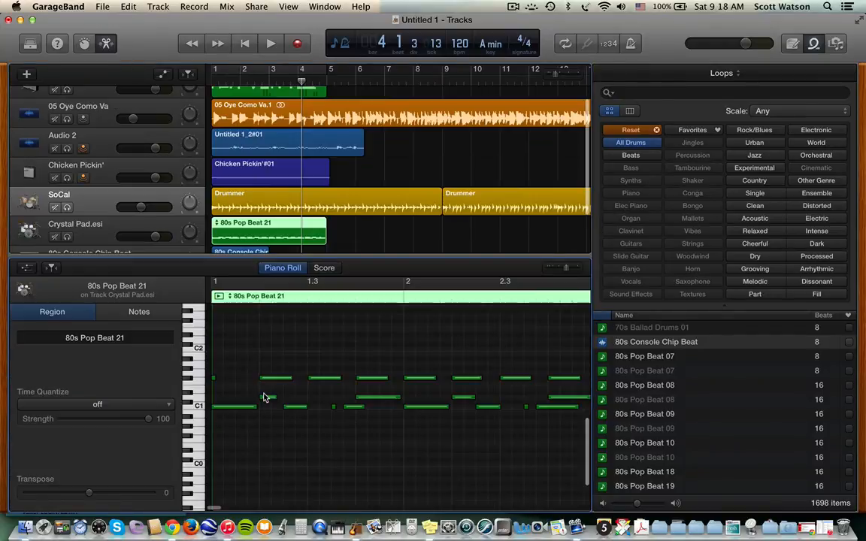
click(317, 379)
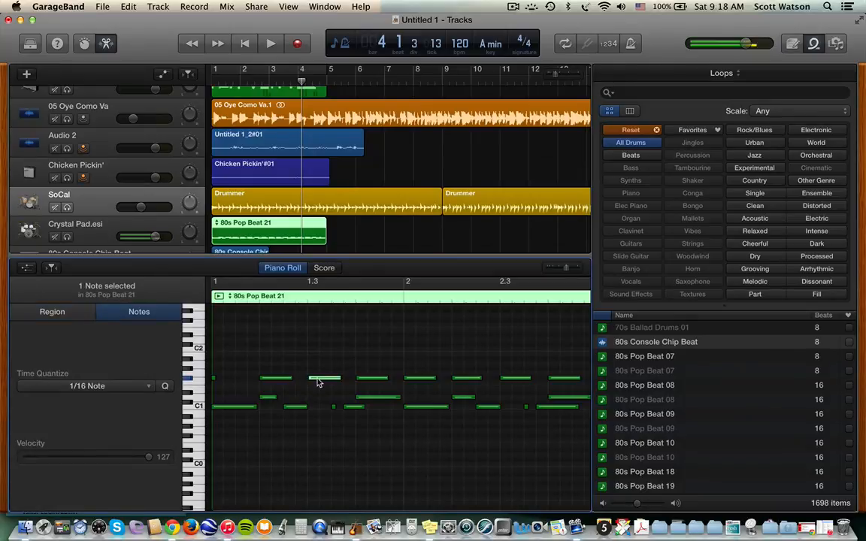
drag(317, 379, 356, 363)
scroll(248, 195, down, 3)
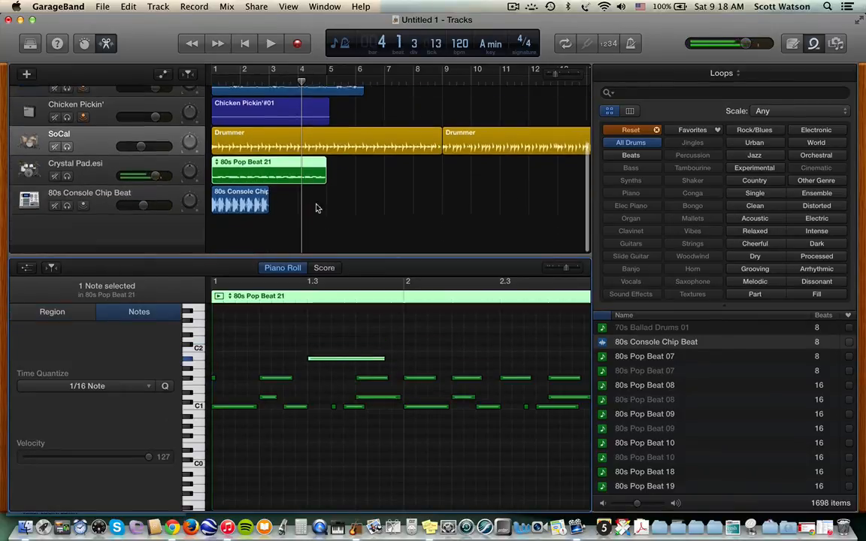
click(241, 210)
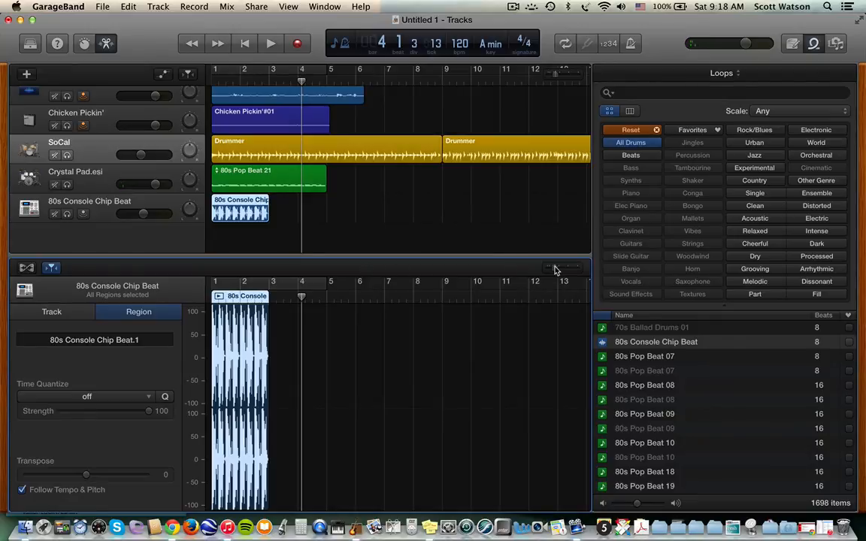
- Delete the 1.4.4.1–2.1.4.1 range from the zoomed-in 80s Console Chip Beat waveform
drag(558, 268, 563, 269)
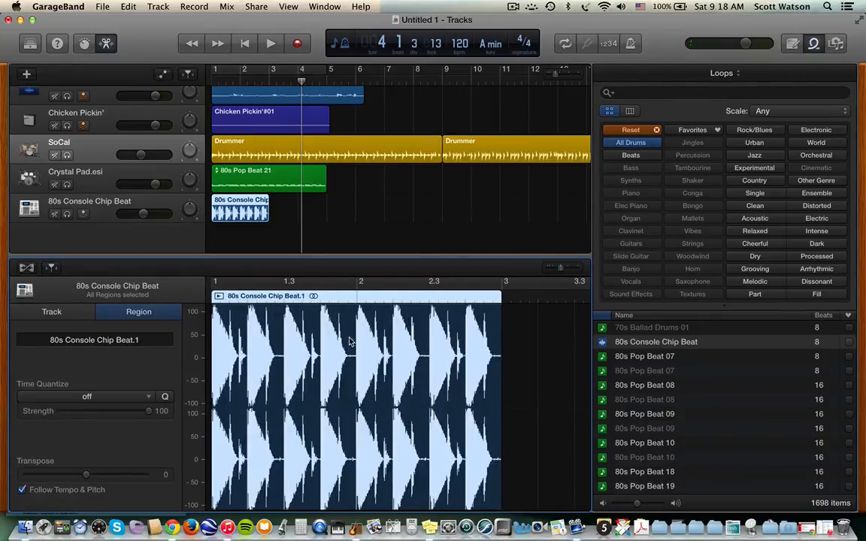
click(352, 406)
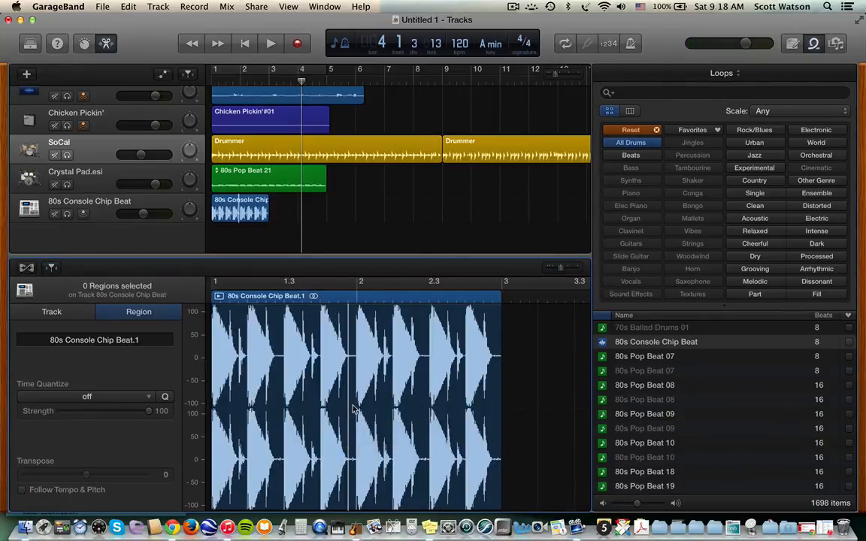
drag(351, 409, 387, 421)
key(Delete)
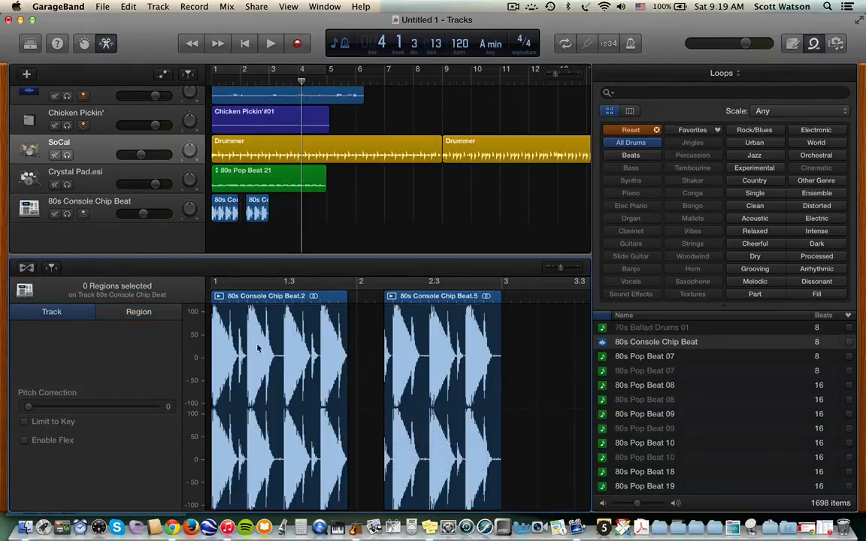